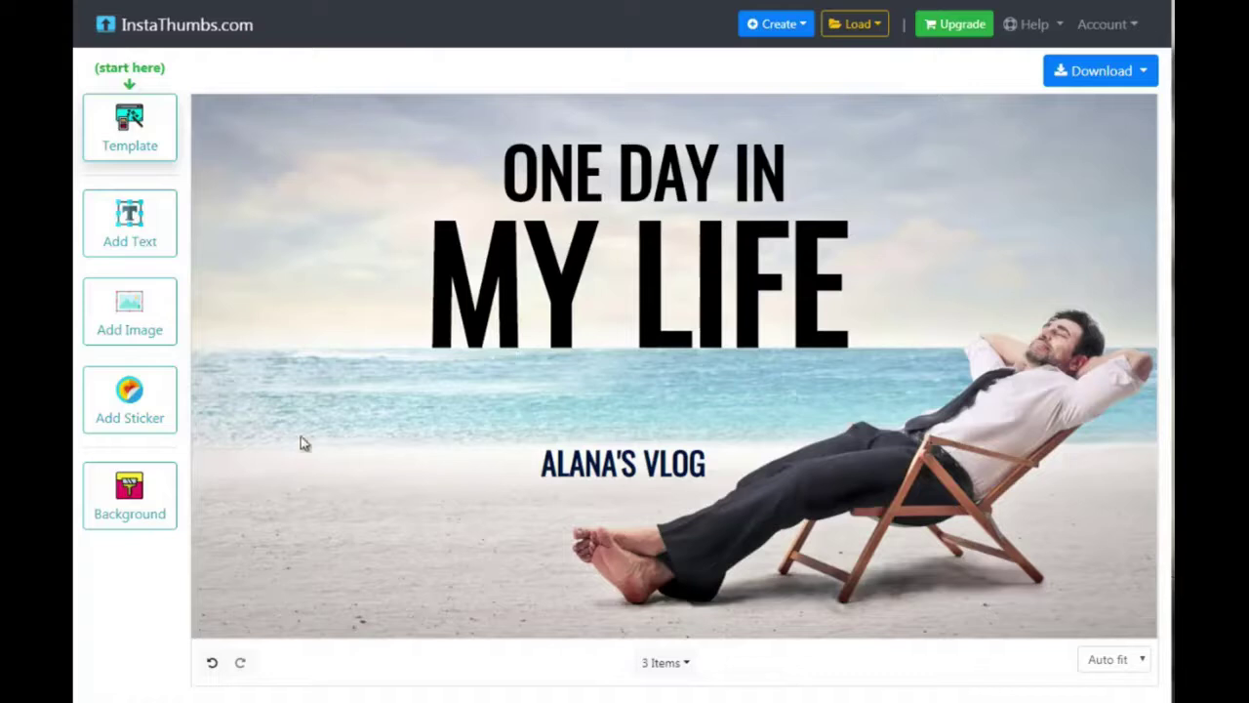
Browse the template gallery, viewing page 2 and then page 32
{"action": "left_click", "coordinate": [138, 157]}
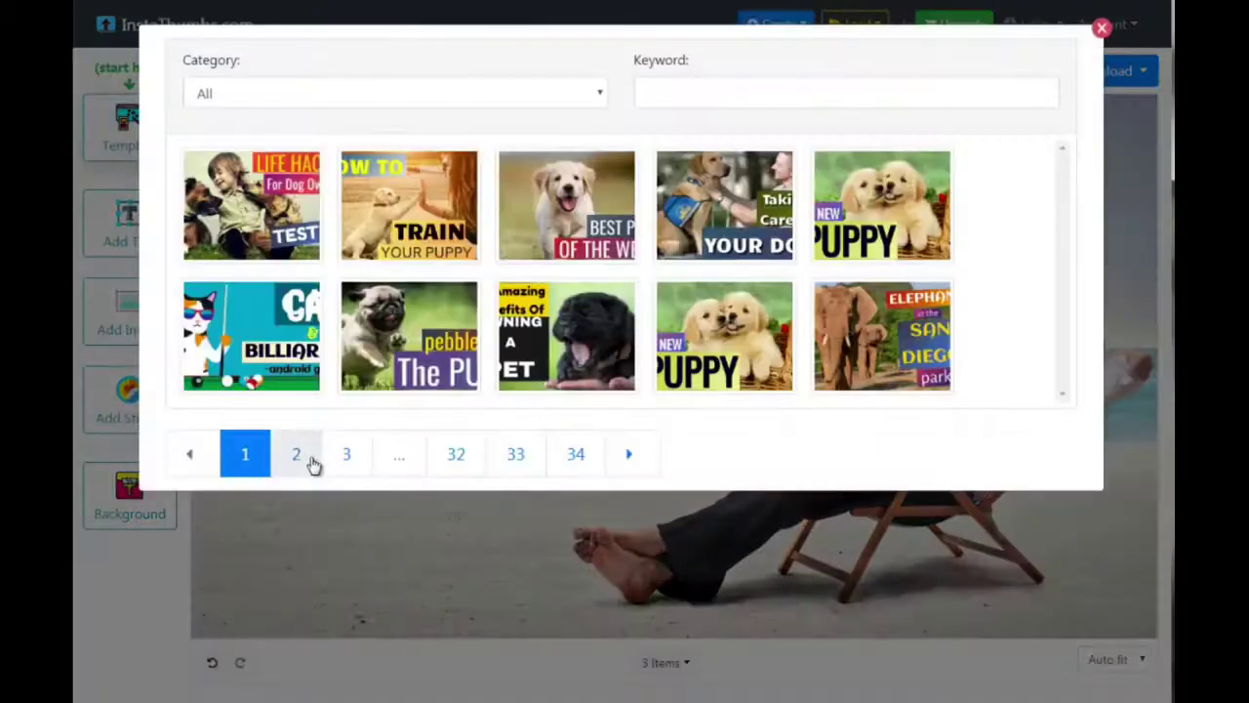
{"action": "left_click", "coordinate": [303, 463]}
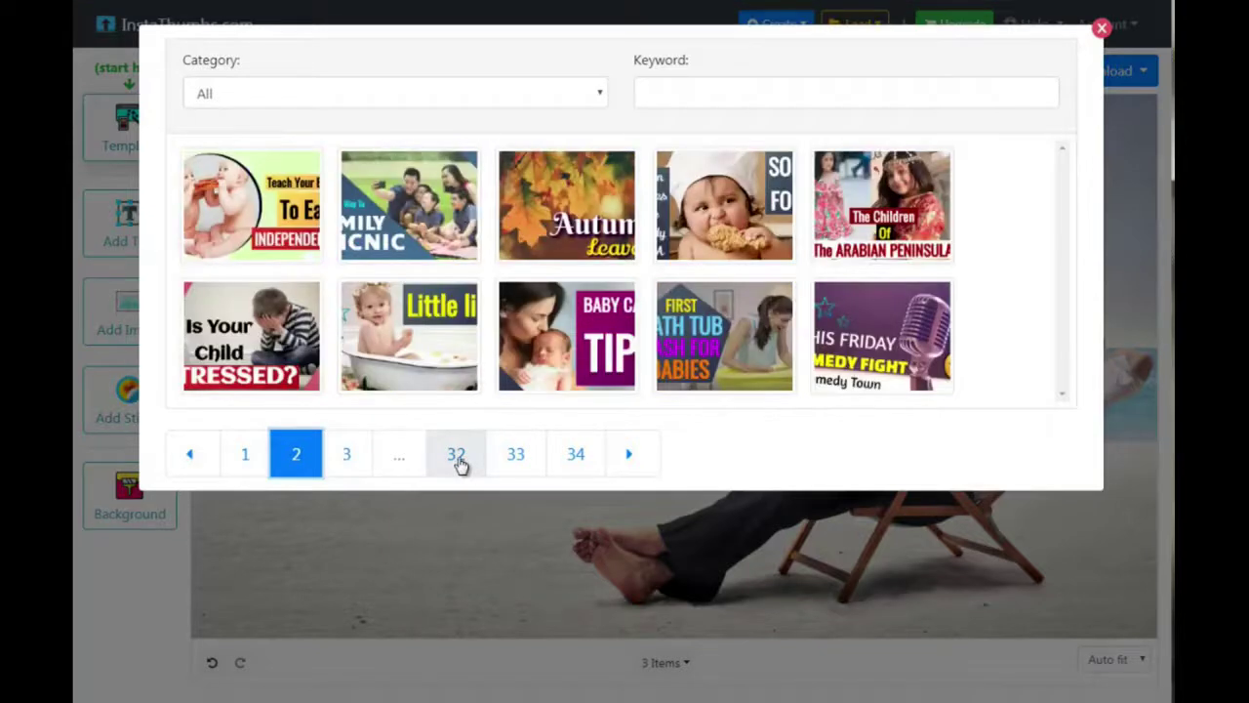
{"action": "left_click", "coordinate": [457, 455]}
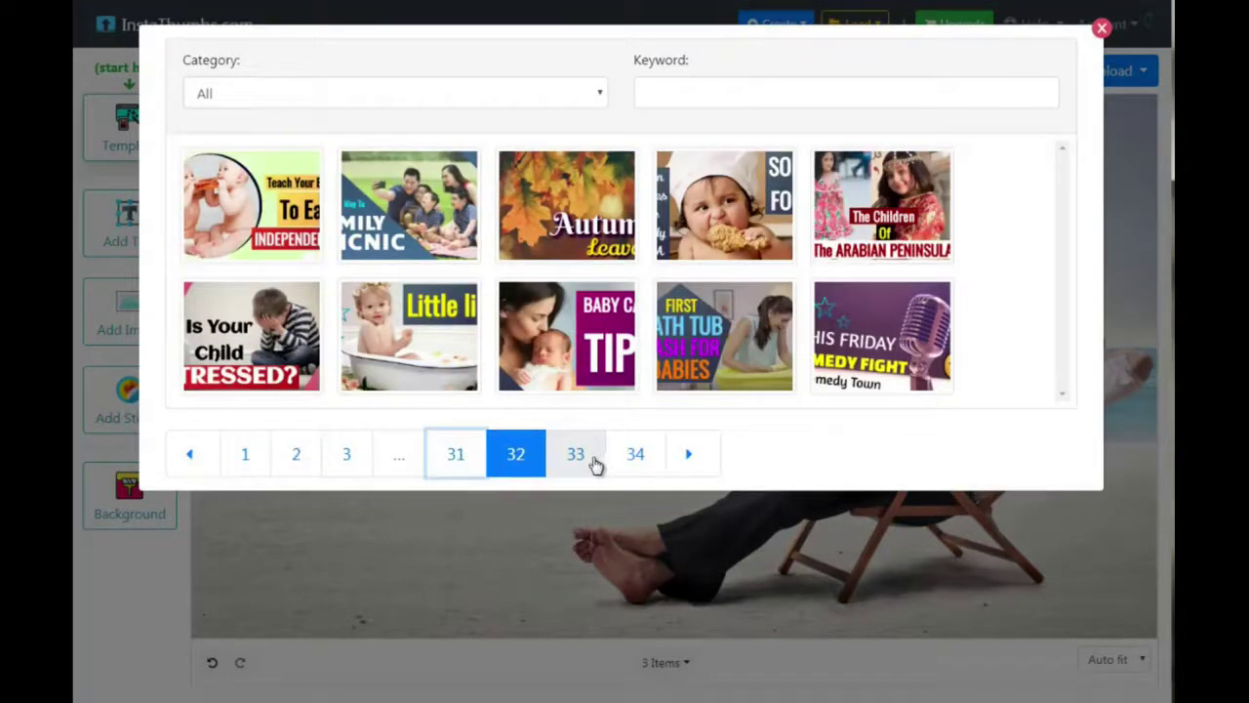
Search templates for 'healthy' and apply the Healthy Fast Food template
{"action": "left_click", "coordinate": [795, 85]}
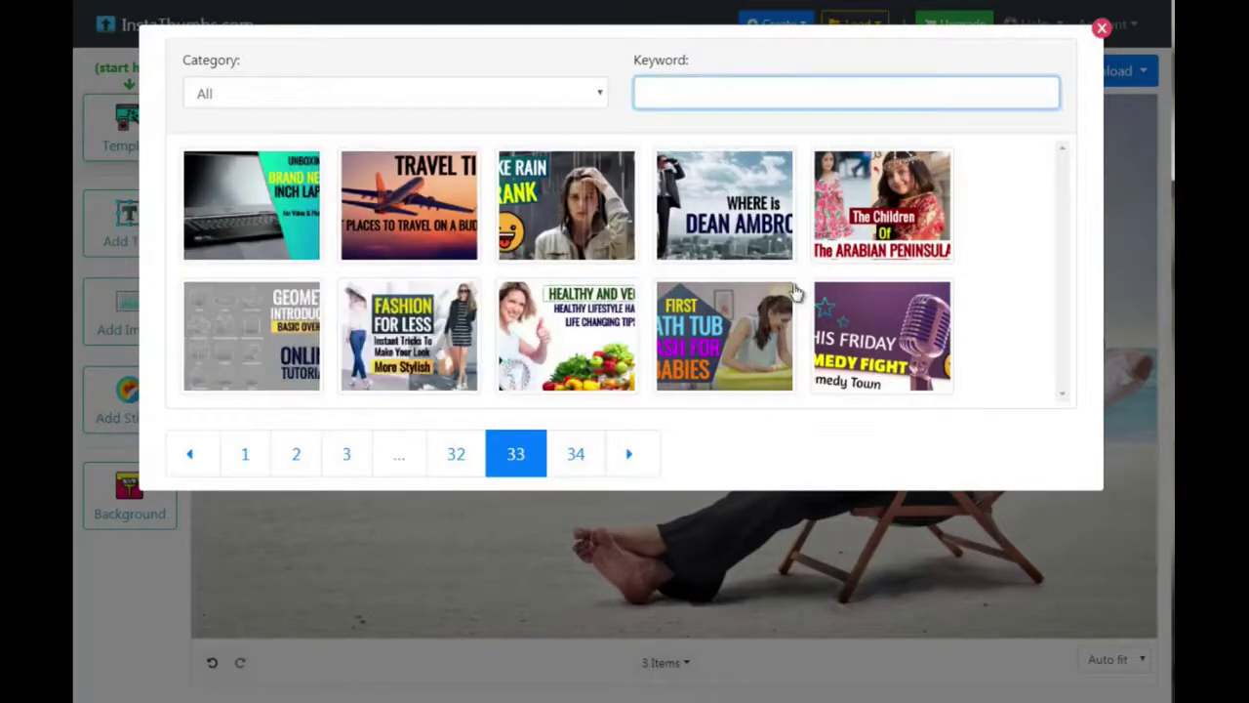
{"action": "type", "text": "healthy"}
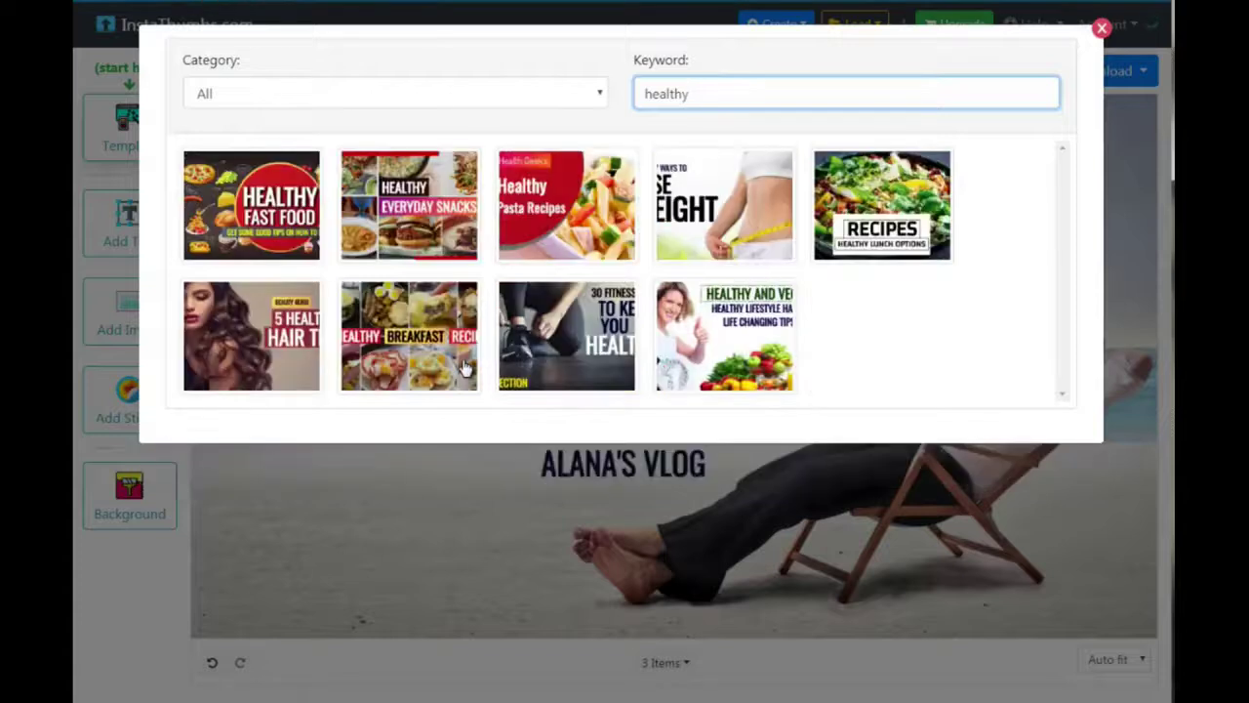
{"action": "left_click", "coordinate": [239, 242]}
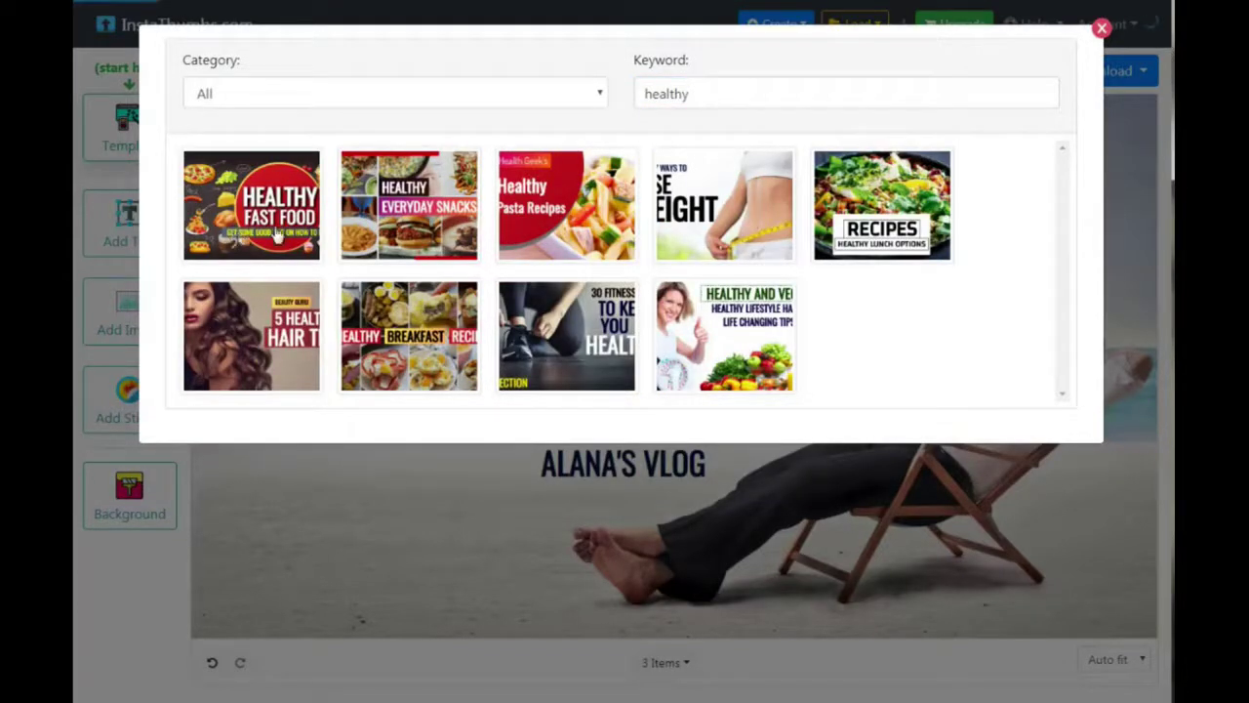
{"action": "left_click", "coordinate": [260, 226]}
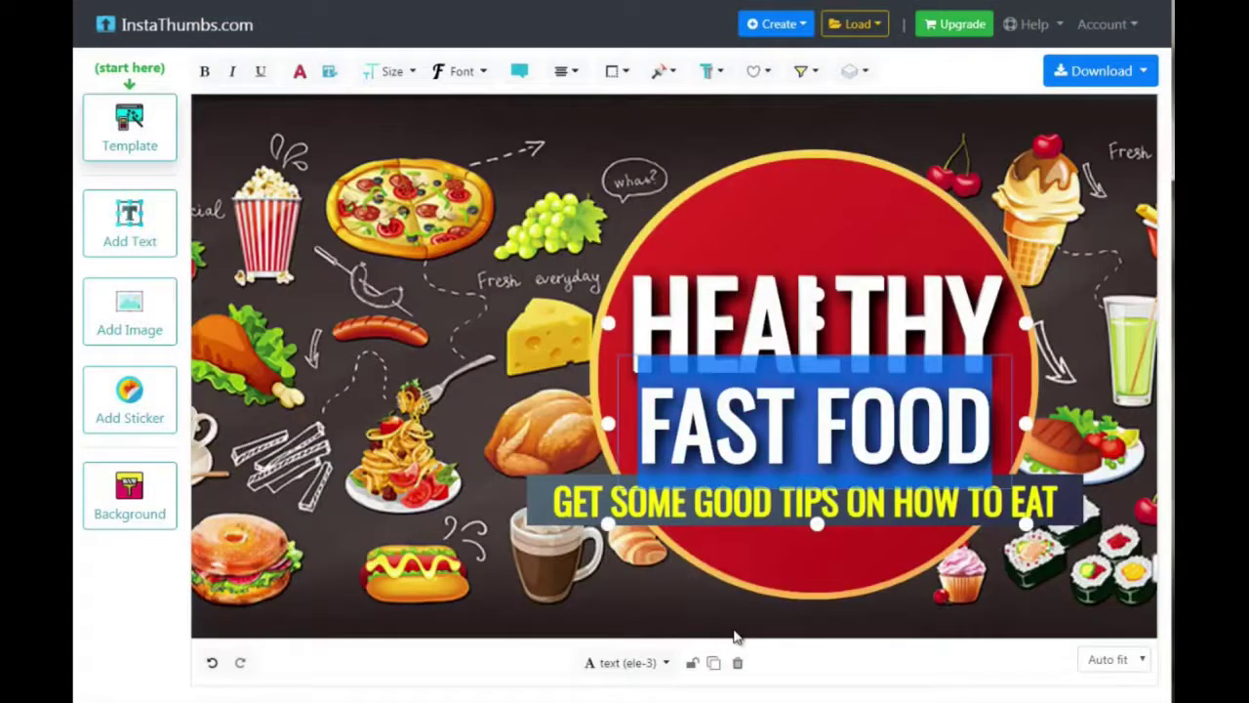
Retitle the headline PROTIENS and add the first 'fitness model' stock photo at upper left
{"action": "type", "text": "PROTIENS"}
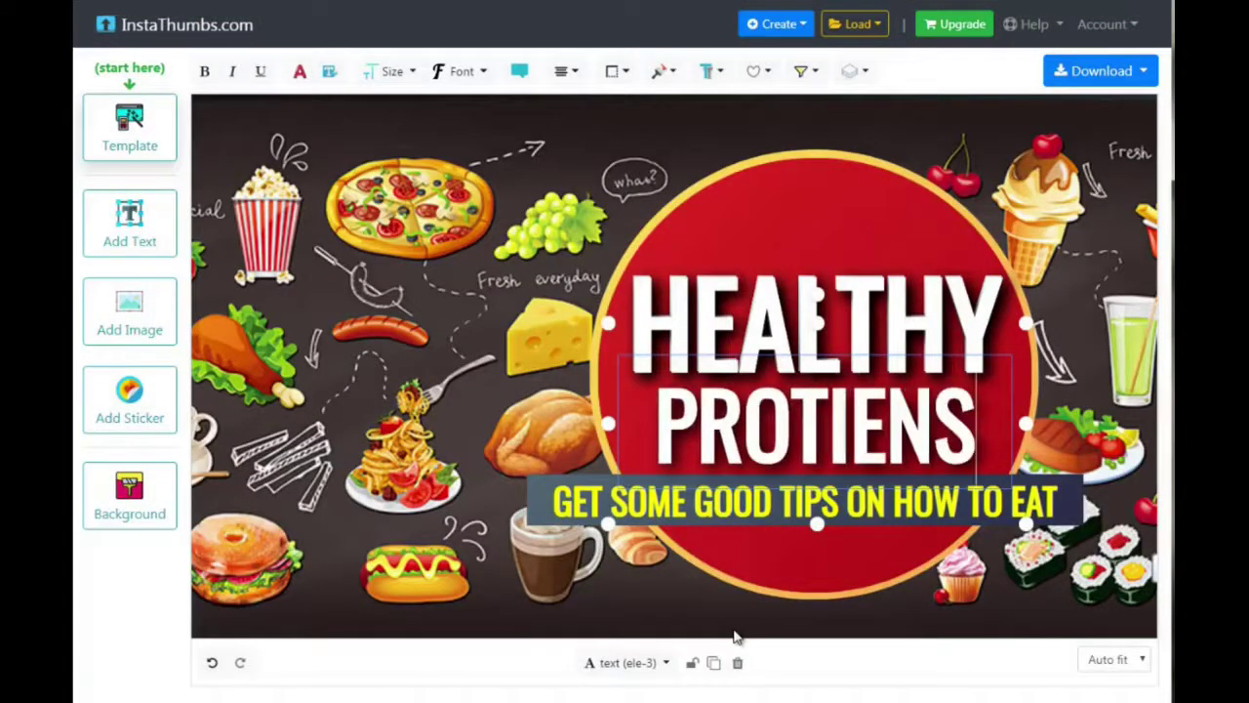
{"action": "left_click", "coordinate": [407, 429]}
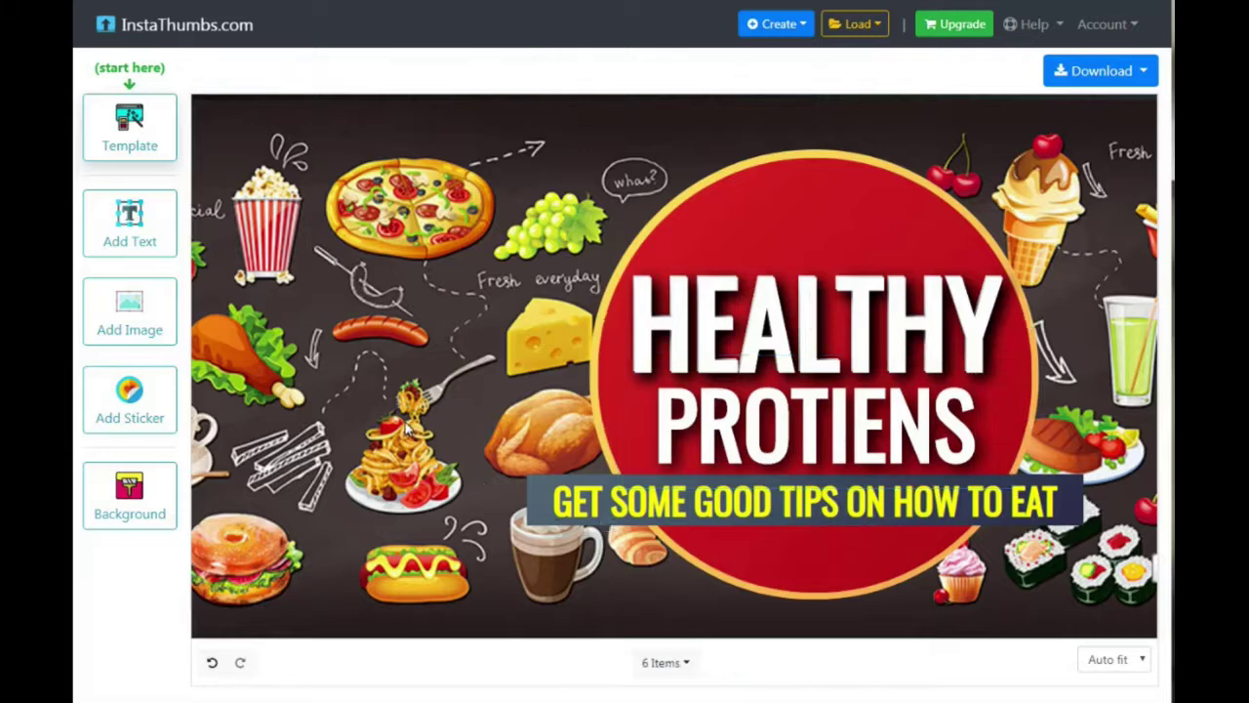
{"action": "left_click", "coordinate": [130, 329]}
{"action": "type", "text": "fitness model"}
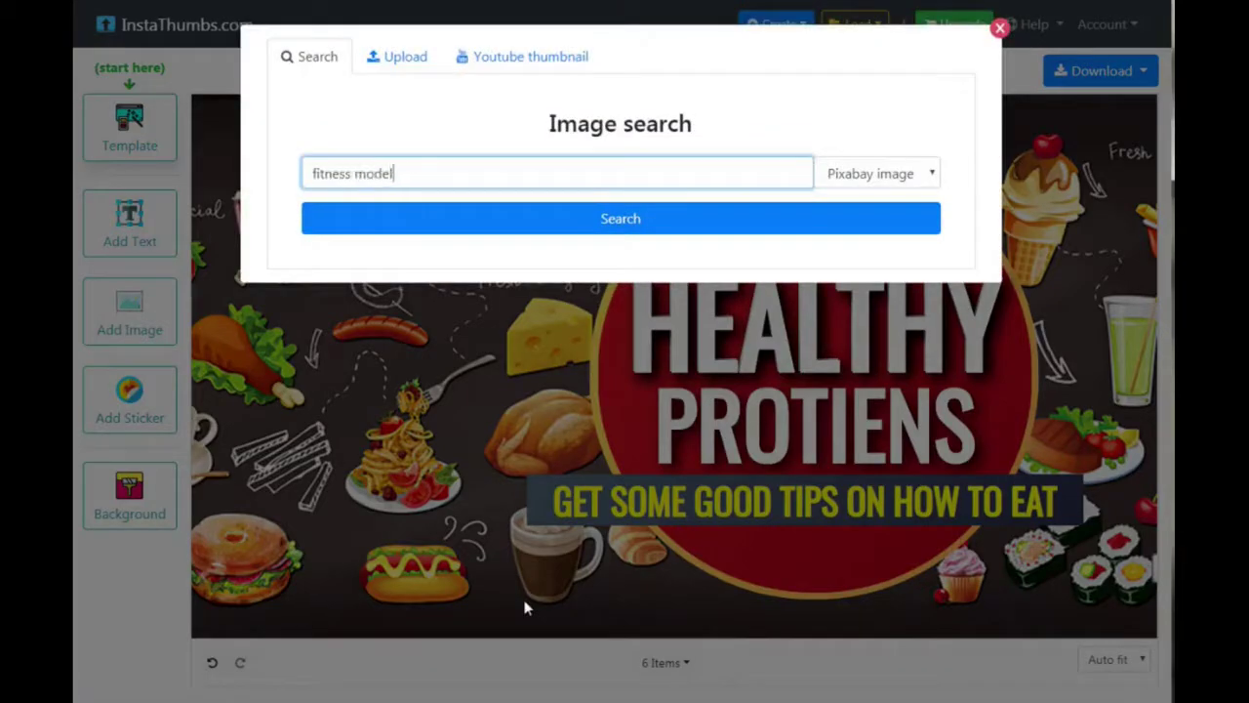
{"action": "key", "text": "Return"}
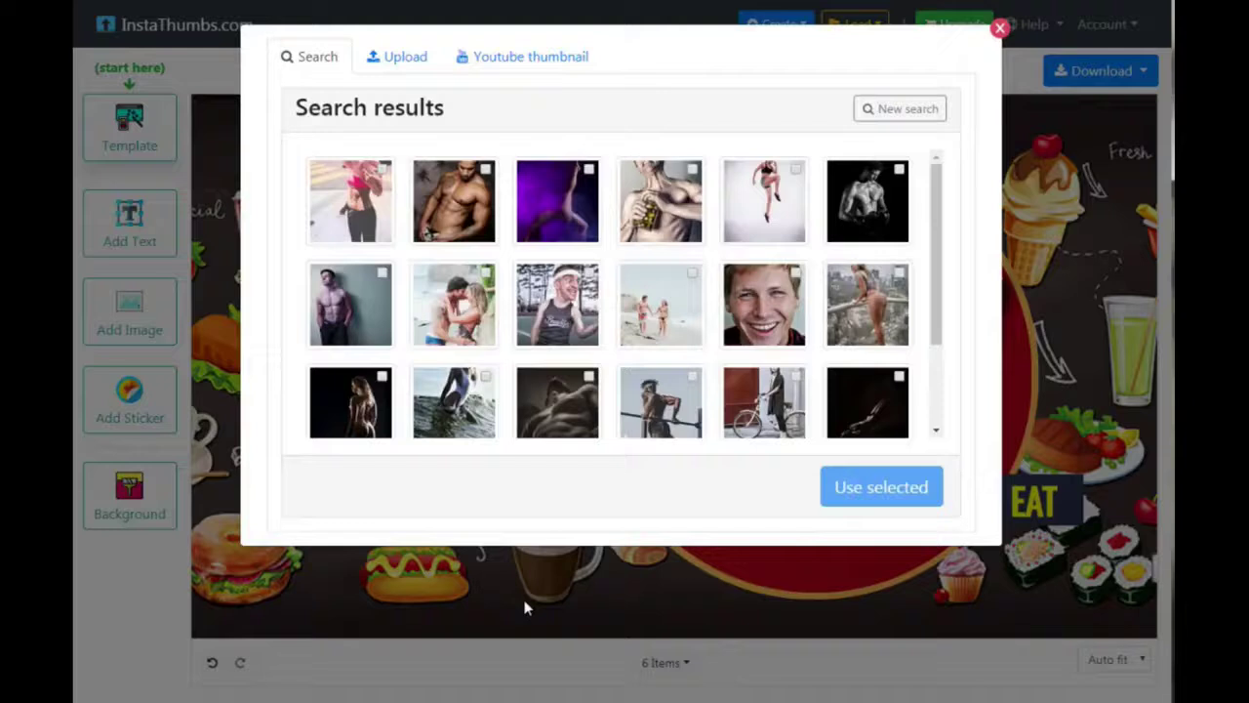
{"action": "scroll", "coordinate": [586, 317], "scroll_direction": "down", "scroll_amount": 2}
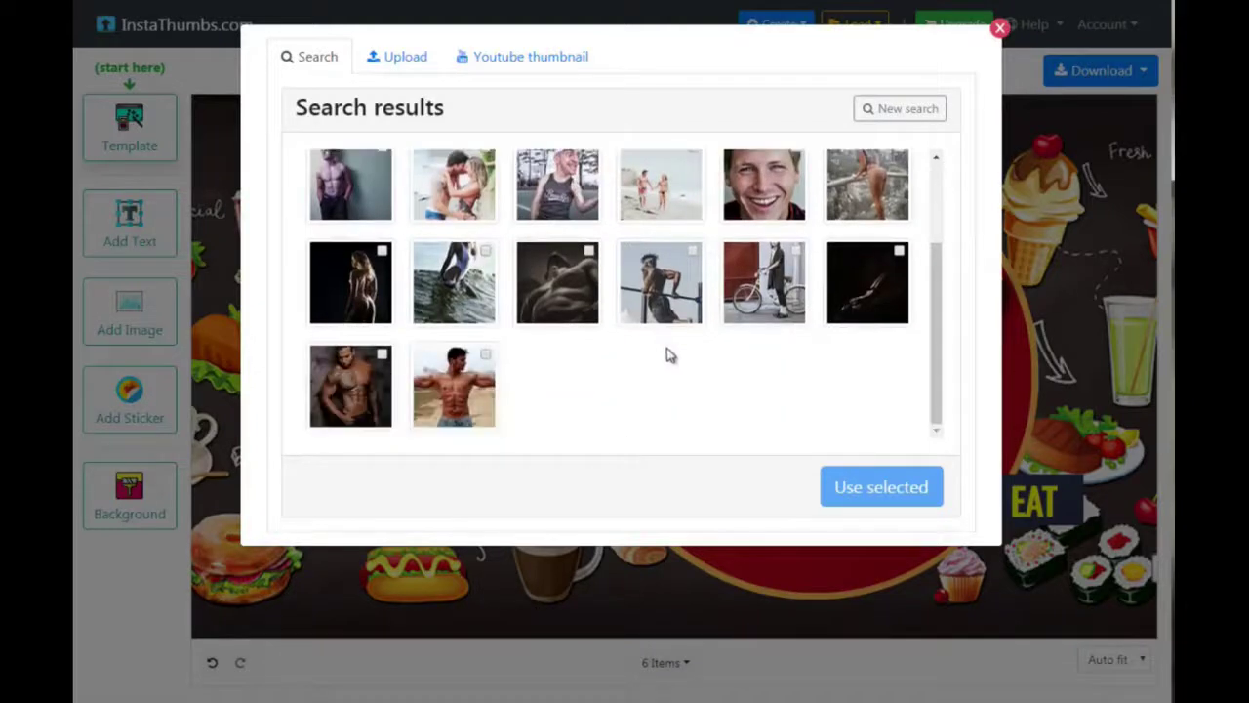
{"action": "scroll", "coordinate": [671, 361], "scroll_direction": "up", "scroll_amount": 2}
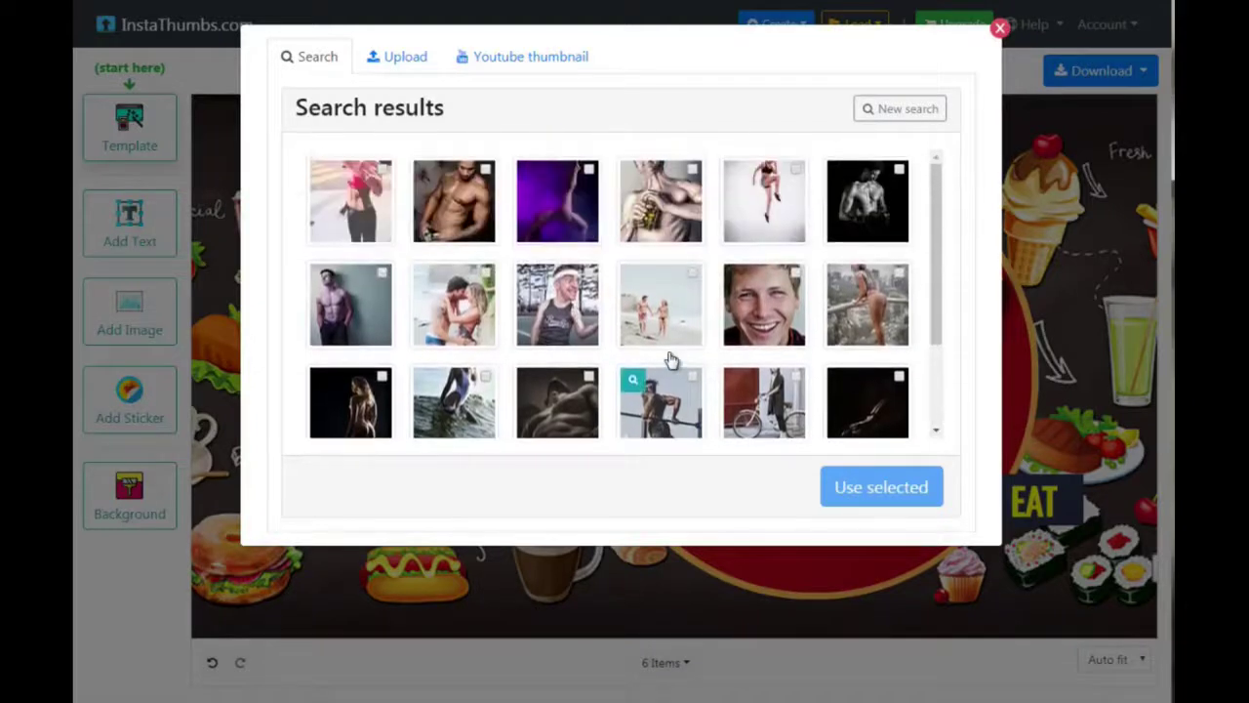
{"action": "left_click", "coordinate": [370, 230]}
{"action": "left_click", "coordinate": [865, 494]}
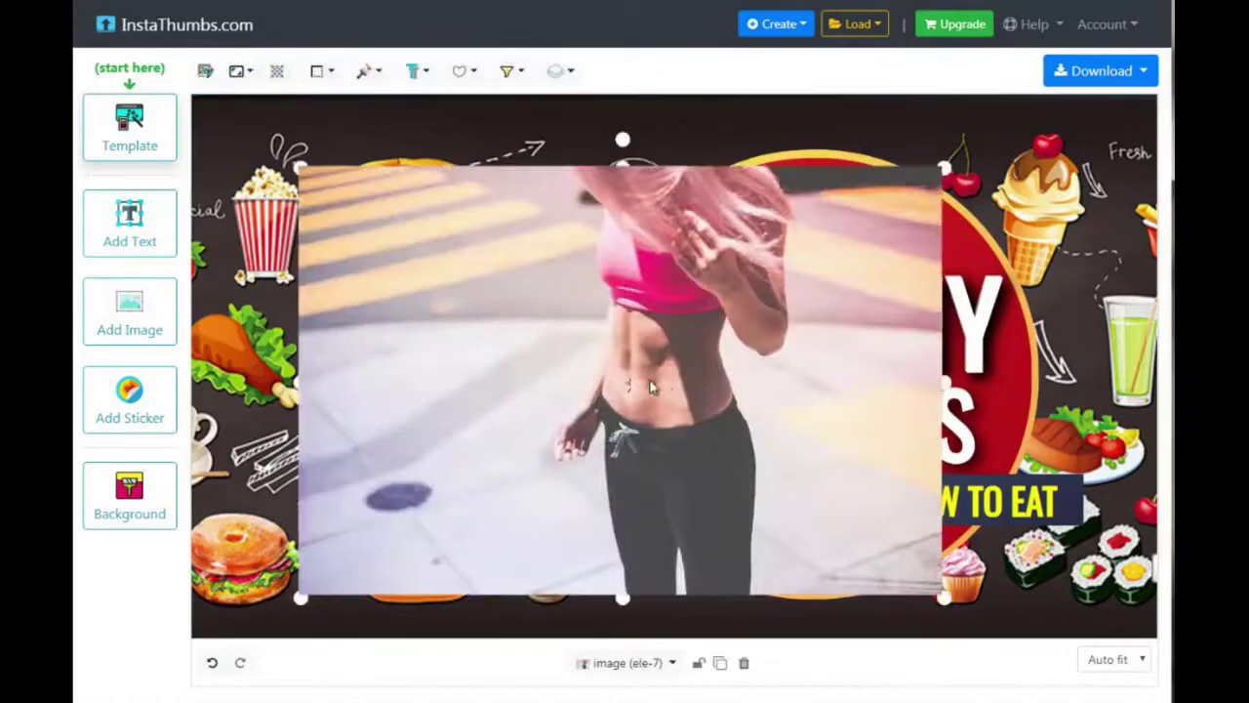
{"action": "mouse_move", "coordinate": [935, 589]}
{"action": "left_mouse_down"}
{"action": "mouse_move", "coordinate": [842, 570]}
{"action": "mouse_move", "coordinate": [497, 580]}
{"action": "left_mouse_up"}
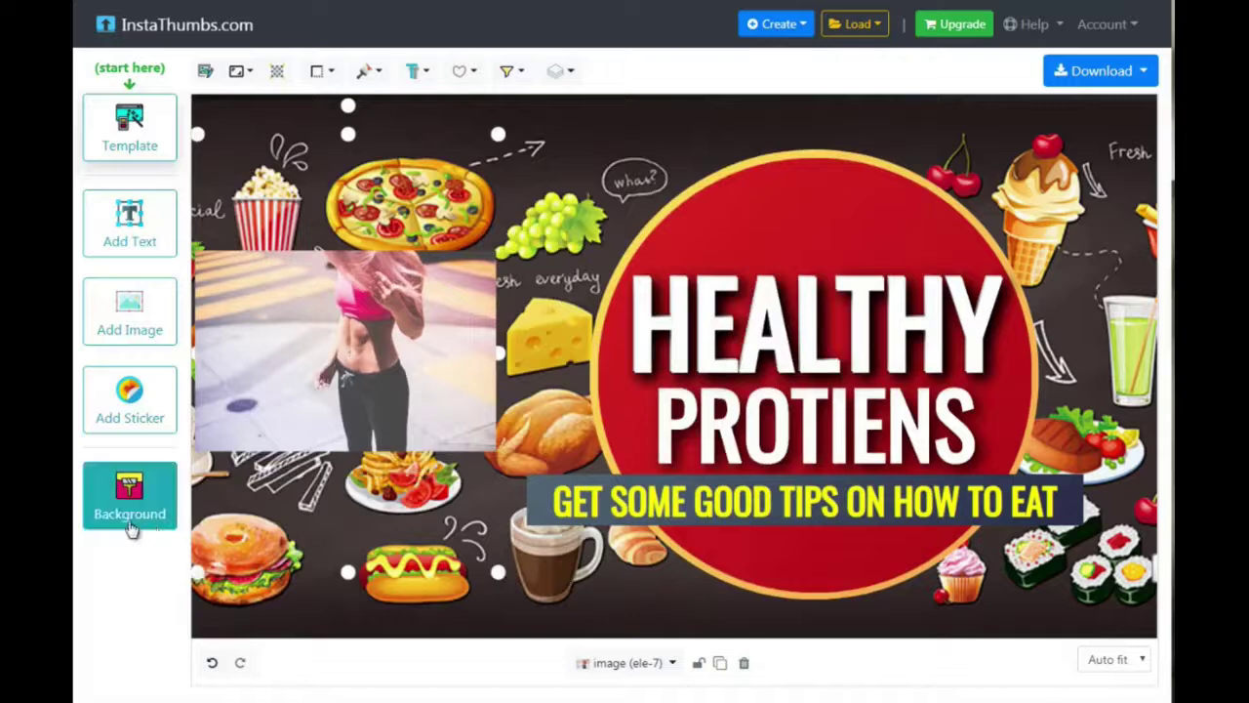
Apply the teal-and-orange burst pattern from Youtube backgrounds as the thumbnail background
{"action": "left_click", "coordinate": [144, 524]}
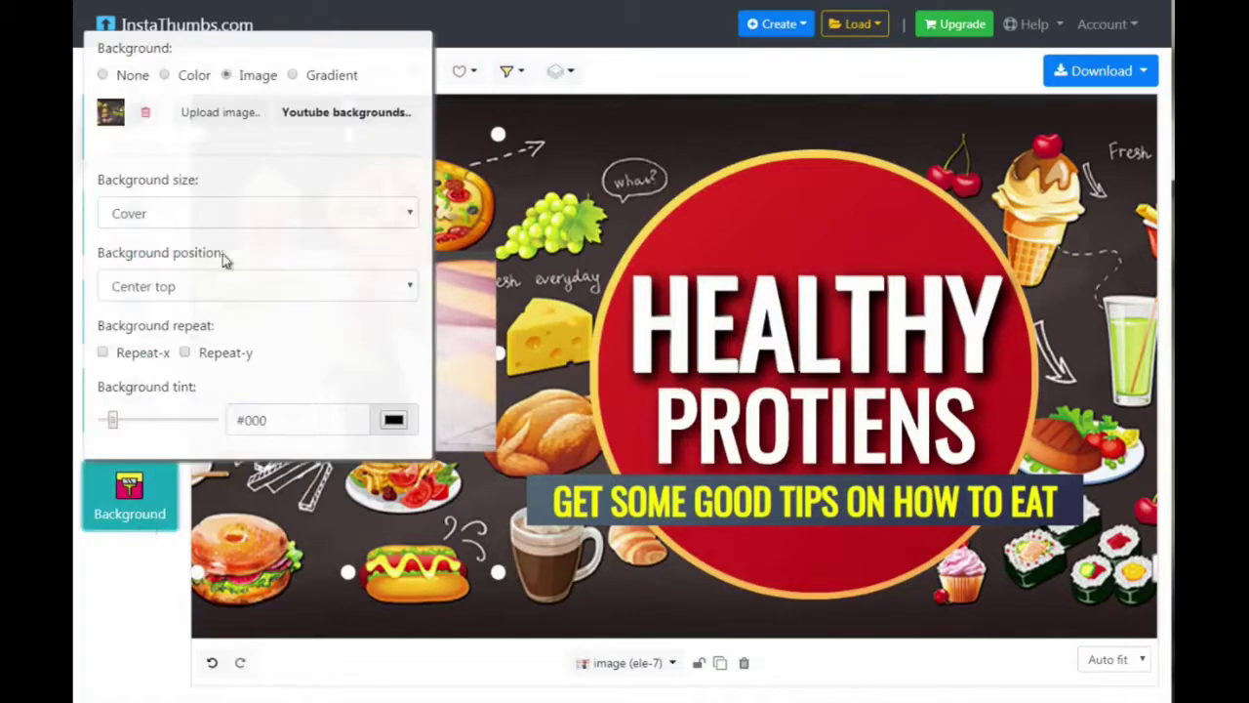
{"action": "left_click", "coordinate": [329, 117]}
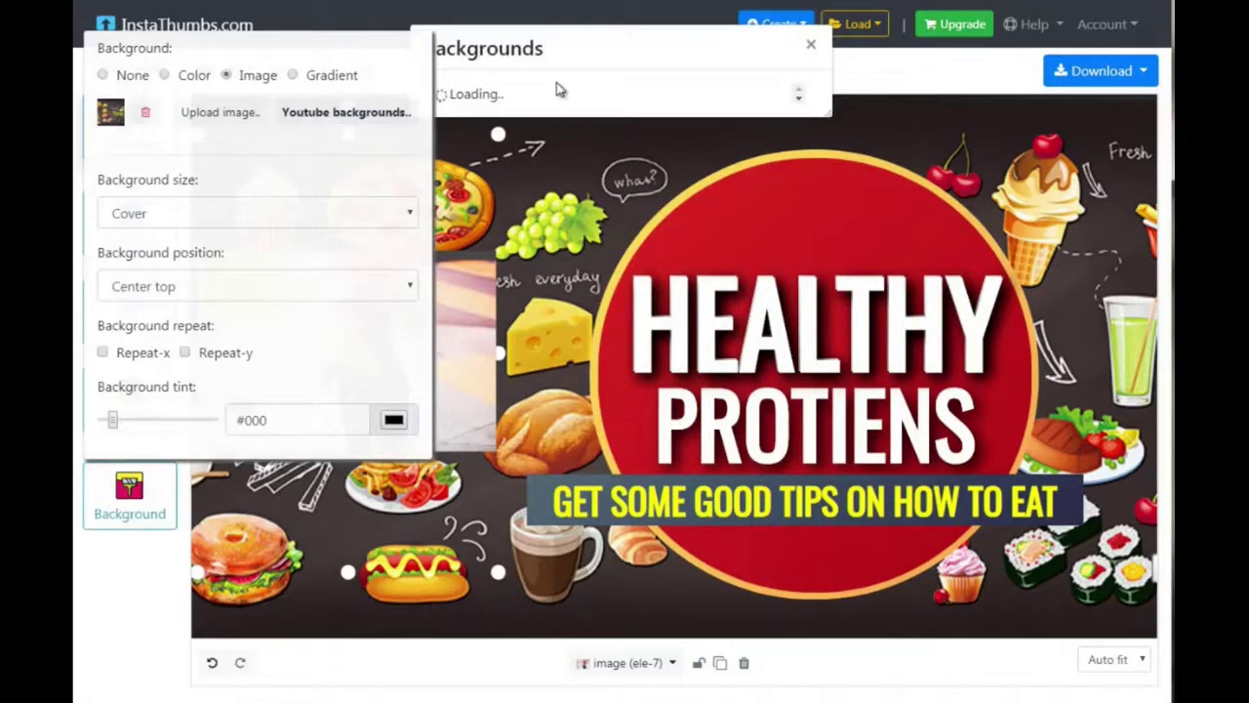
{"action": "scroll", "coordinate": [616, 223], "scroll_direction": "down", "scroll_amount": 3}
{"action": "scroll", "coordinate": [616, 245], "scroll_direction": "down", "scroll_amount": 3}
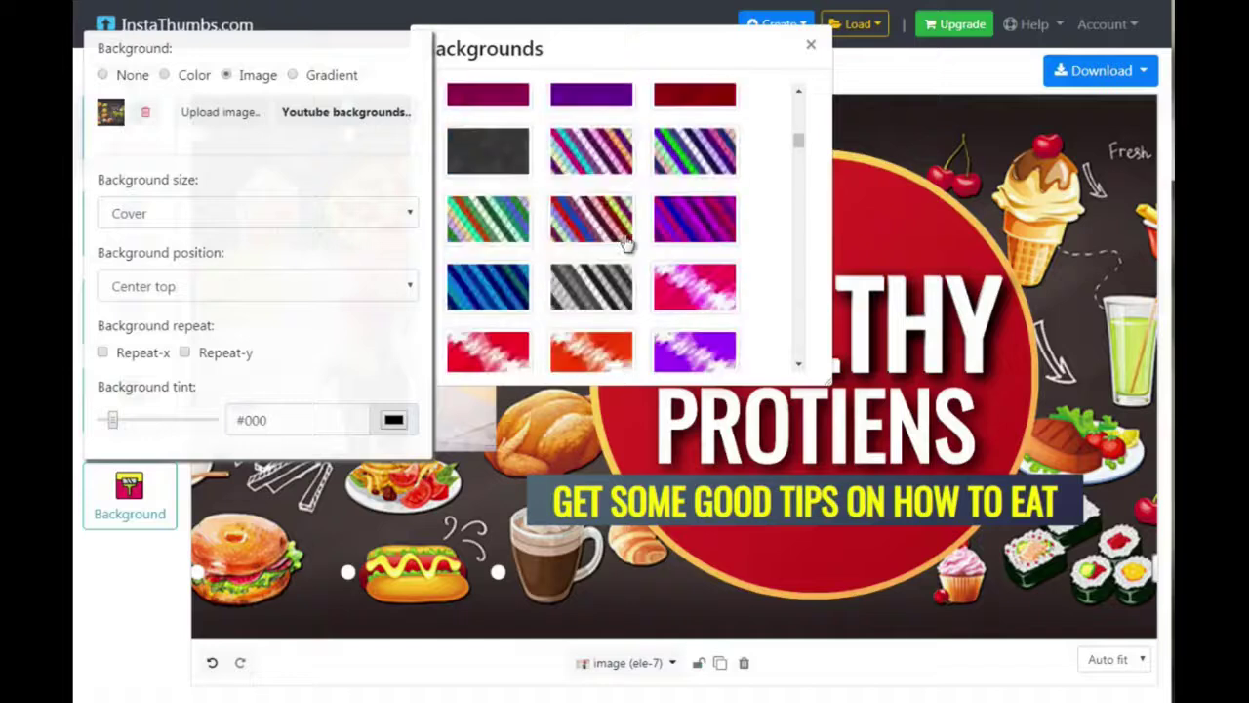
{"action": "scroll", "coordinate": [625, 244], "scroll_direction": "down", "scroll_amount": 3}
{"action": "scroll", "coordinate": [667, 229], "scroll_direction": "down", "scroll_amount": 2}
{"action": "left_click", "coordinate": [605, 221]}
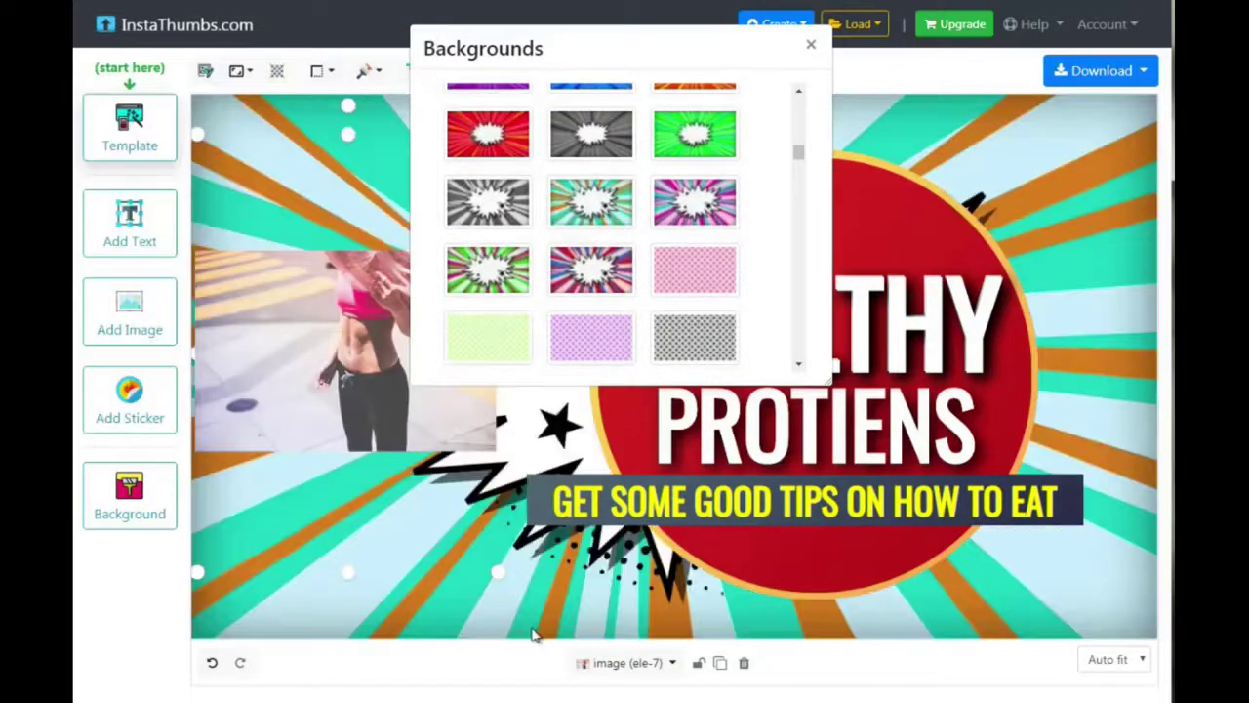
{"action": "left_click", "coordinate": [439, 593]}
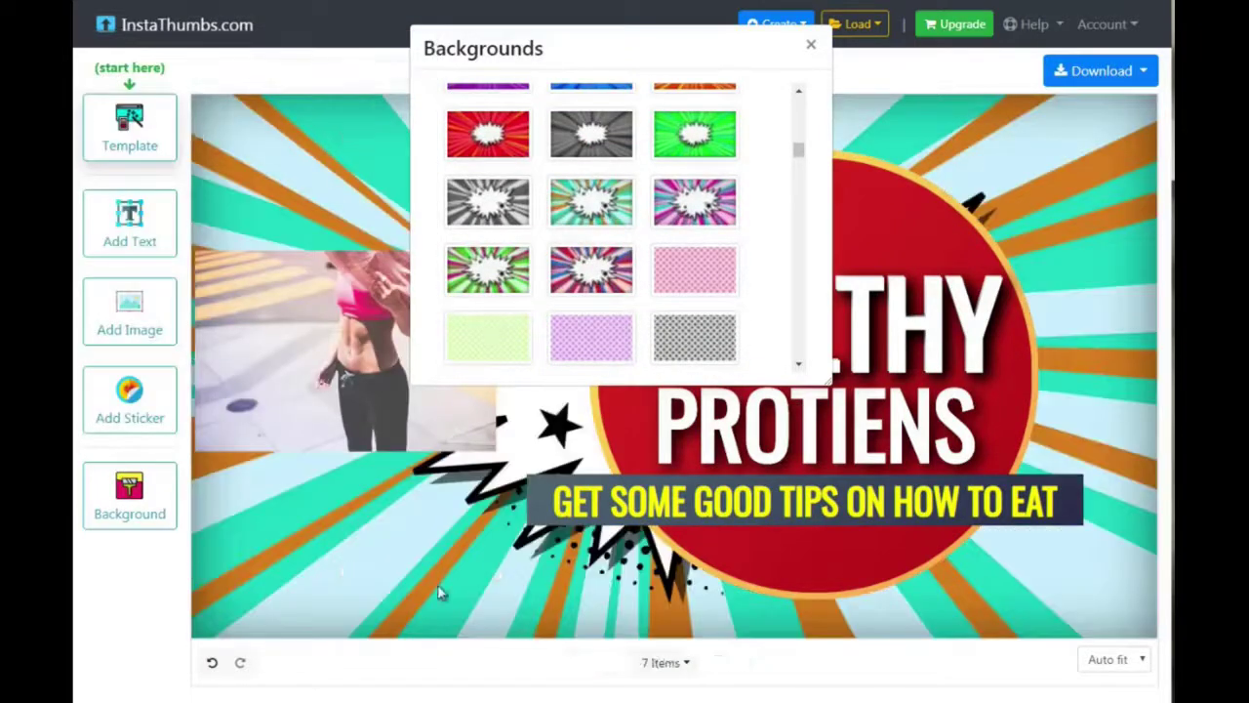
{"action": "left_click", "coordinate": [811, 49]}
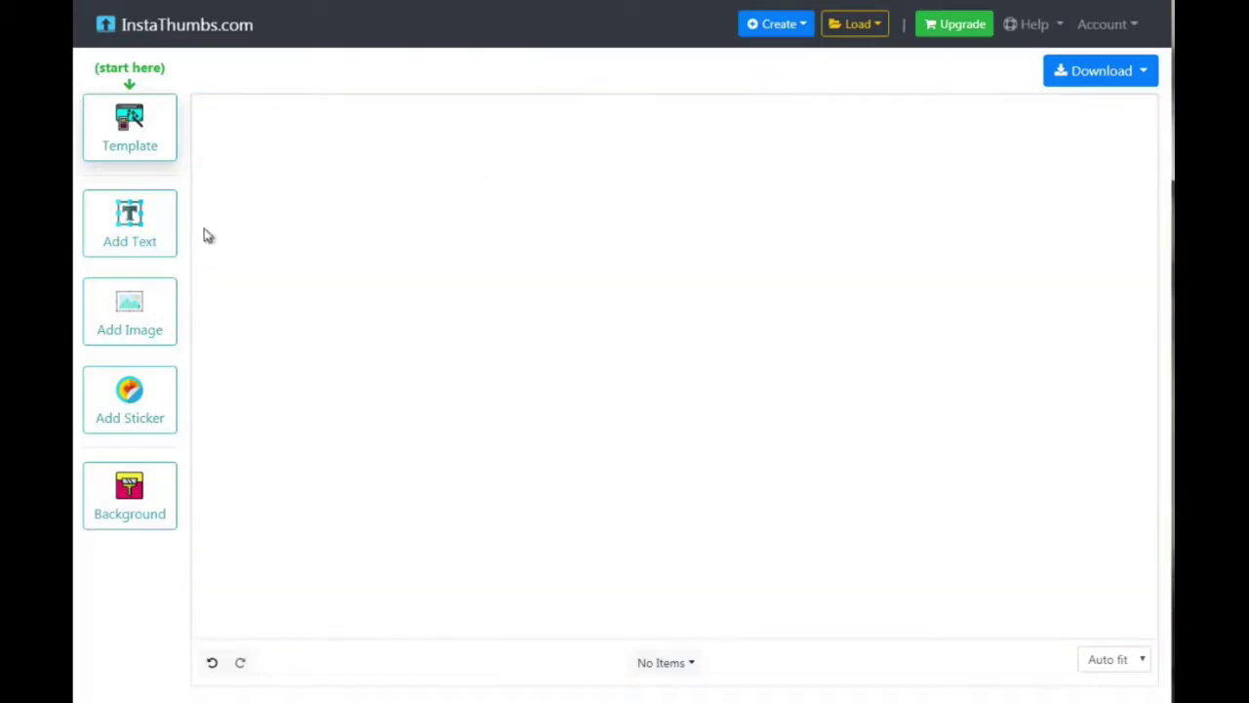
Add a new 'Double click to edit' text and give it a gradient background fill
{"action": "left_click", "coordinate": [130, 234]}
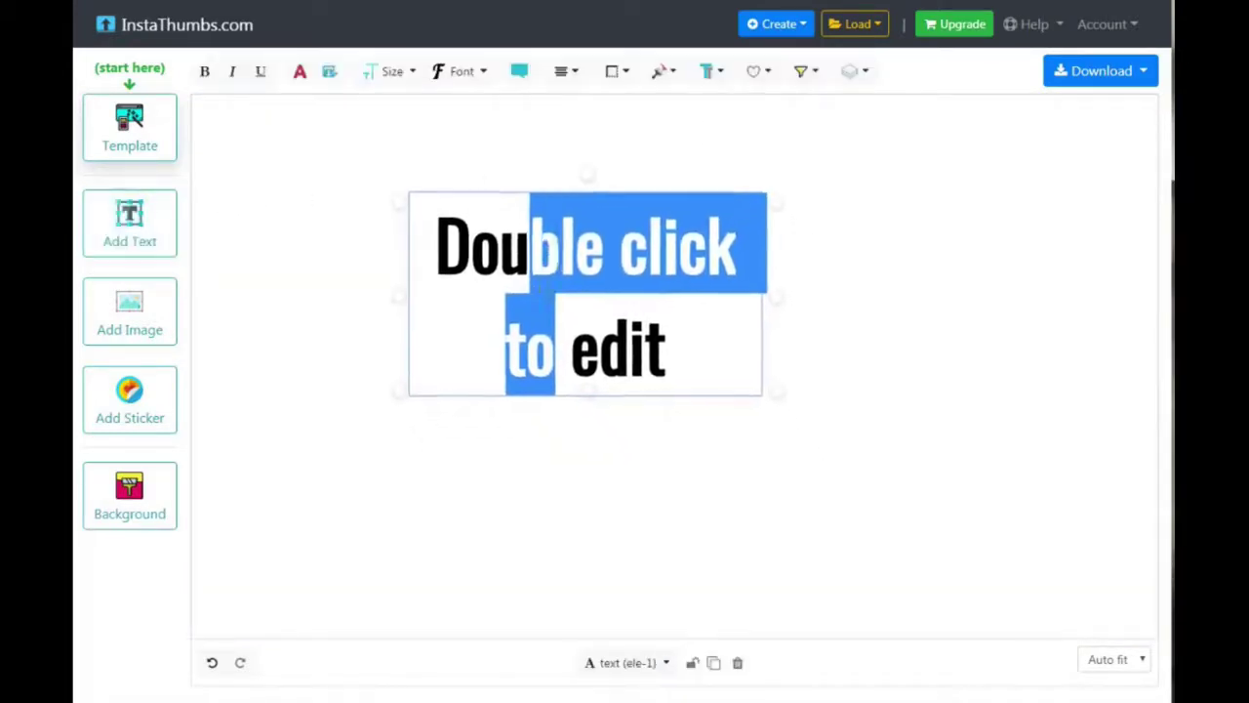
{"action": "double_click", "coordinate": [627, 342]}
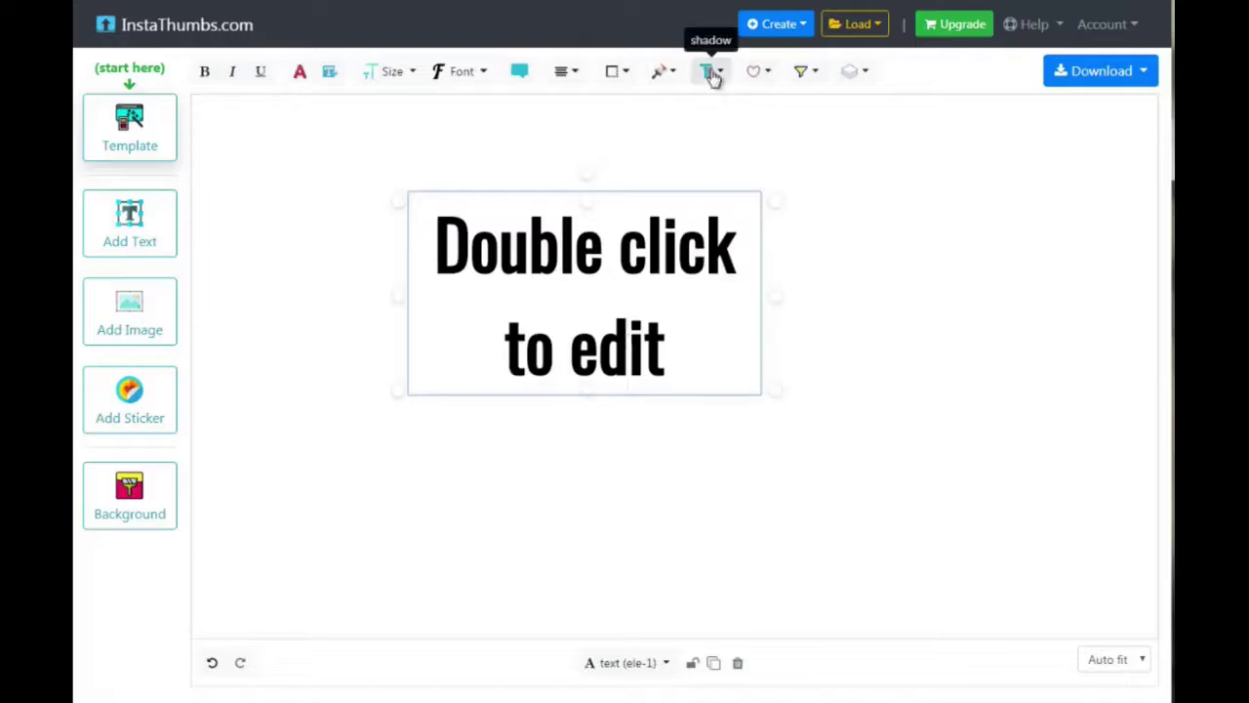
{"action": "left_click", "coordinate": [671, 74]}
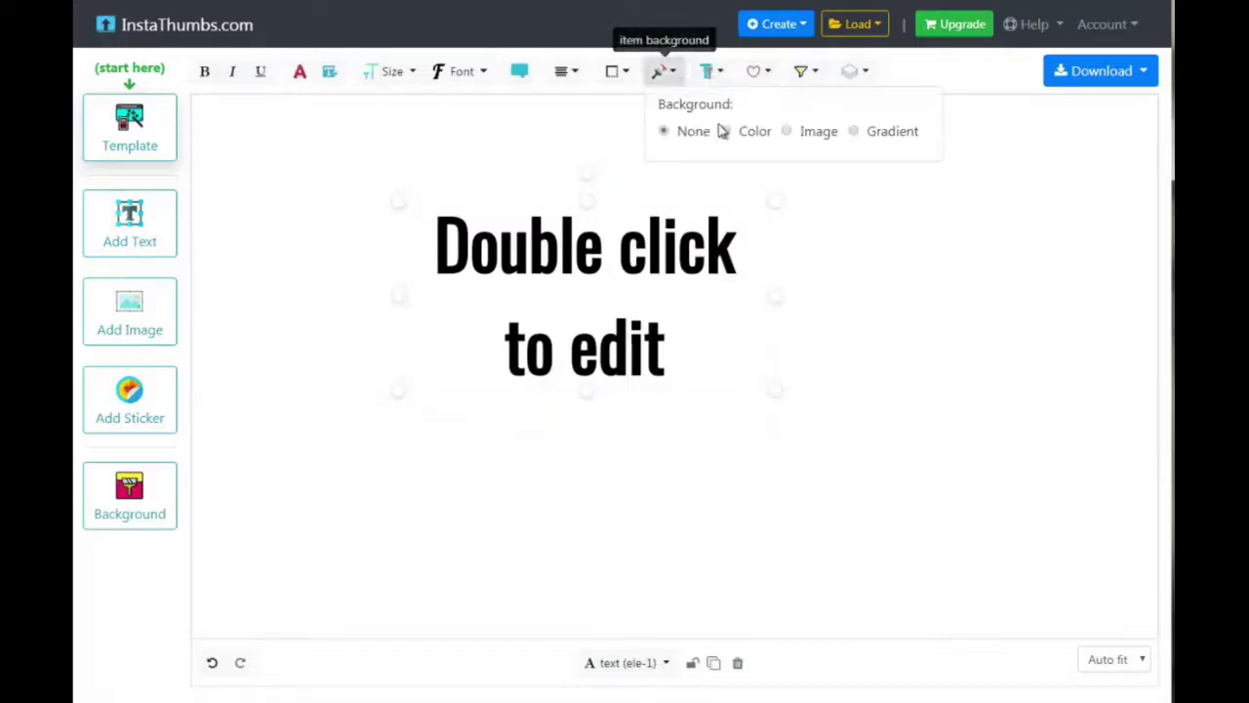
{"action": "left_click", "coordinate": [789, 132]}
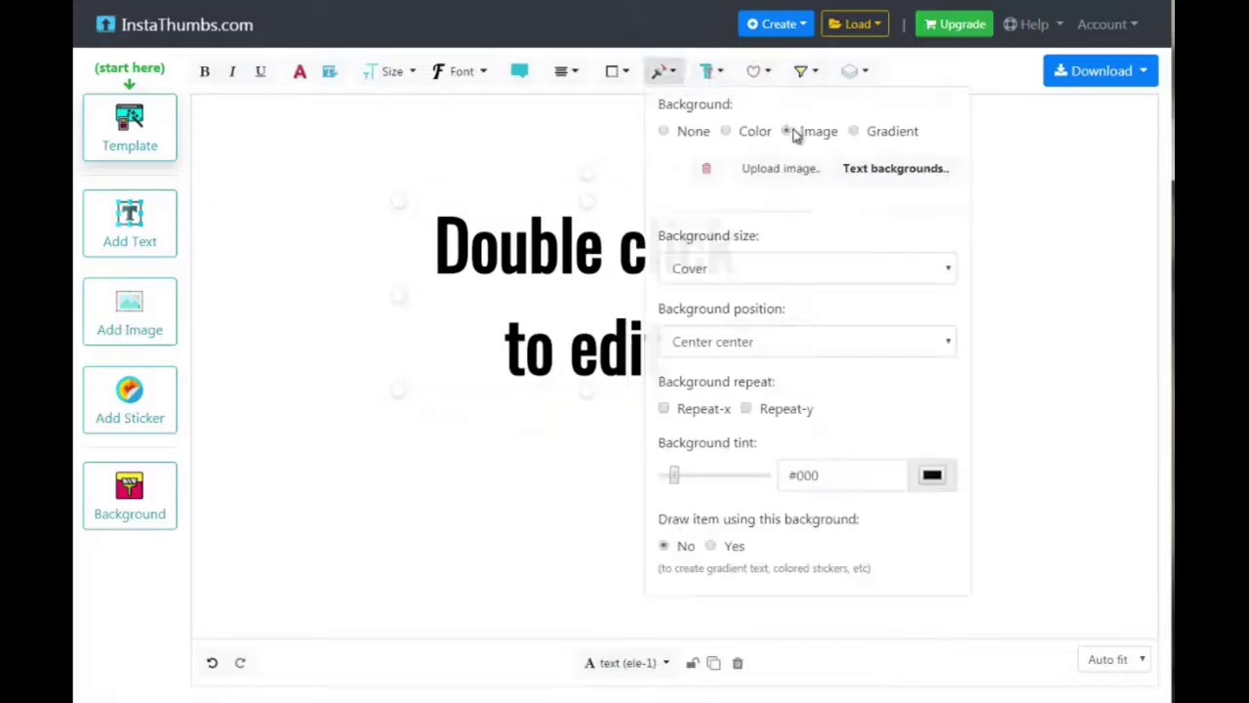
{"action": "left_click", "coordinate": [871, 136]}
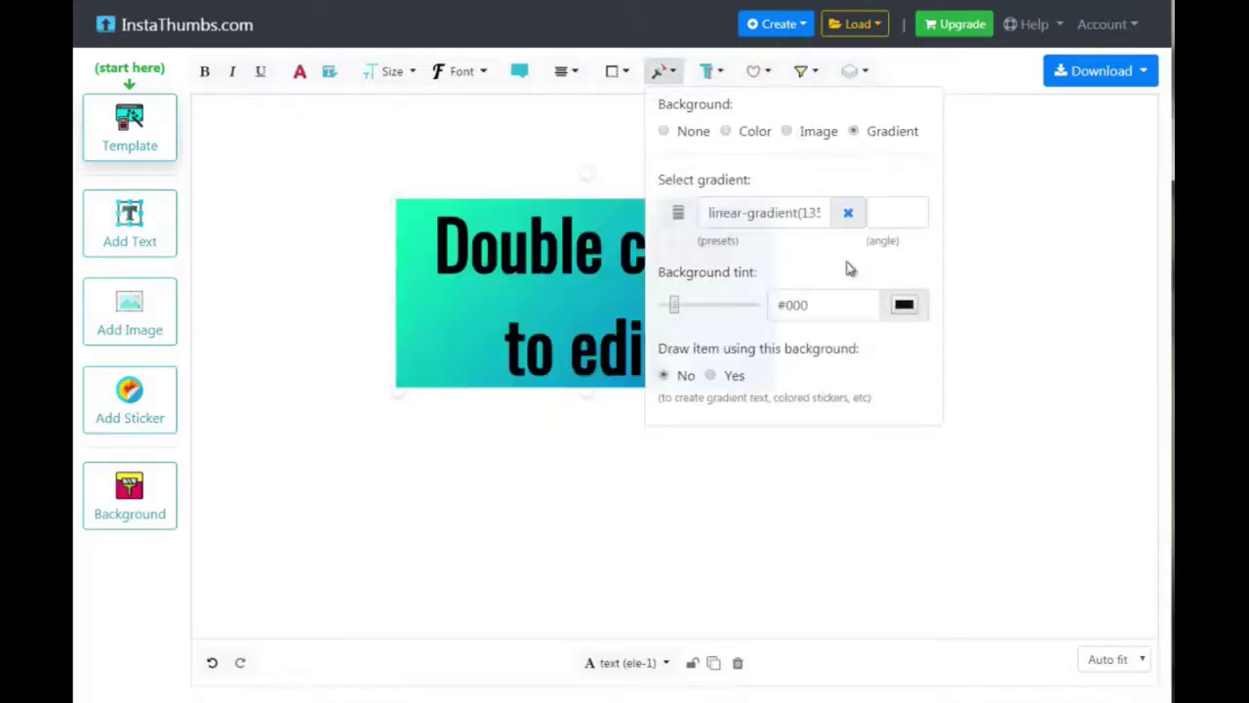
{"action": "left_click", "coordinate": [672, 503]}
{"action": "double_click", "coordinate": [525, 282]}
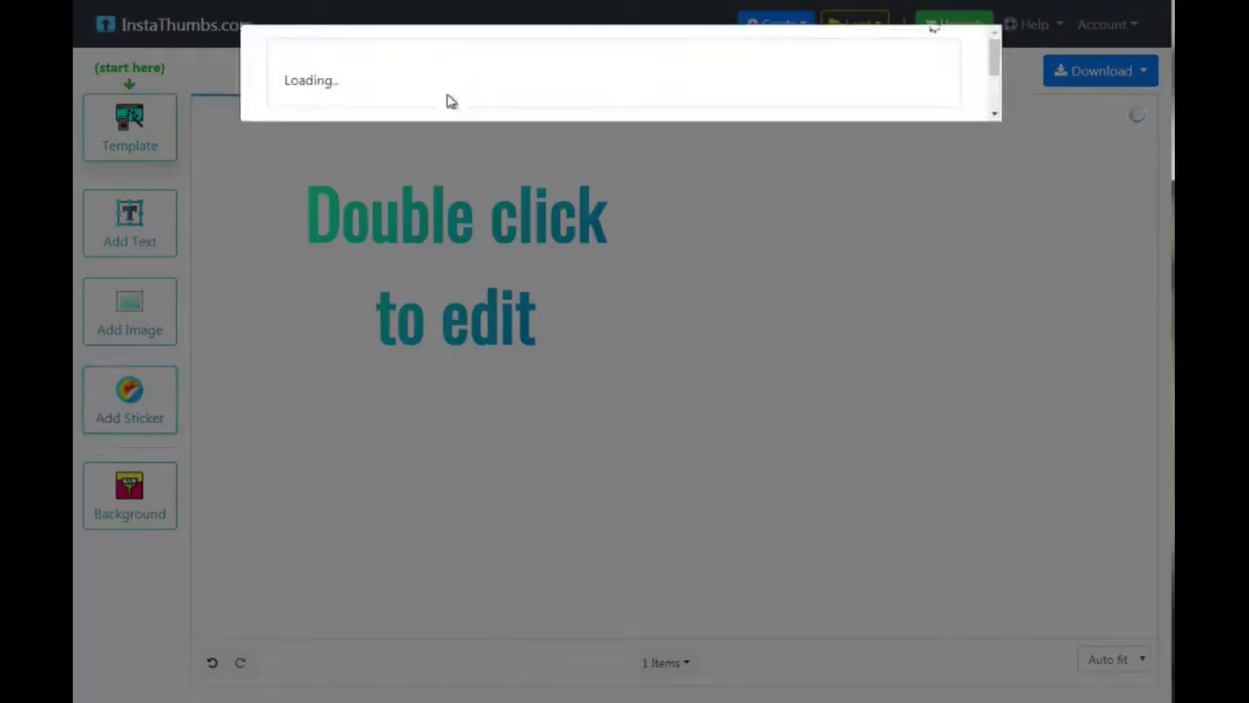
Add the three-dot sticker from the Basic category and enlarge it
{"action": "left_click", "coordinate": [411, 62]}
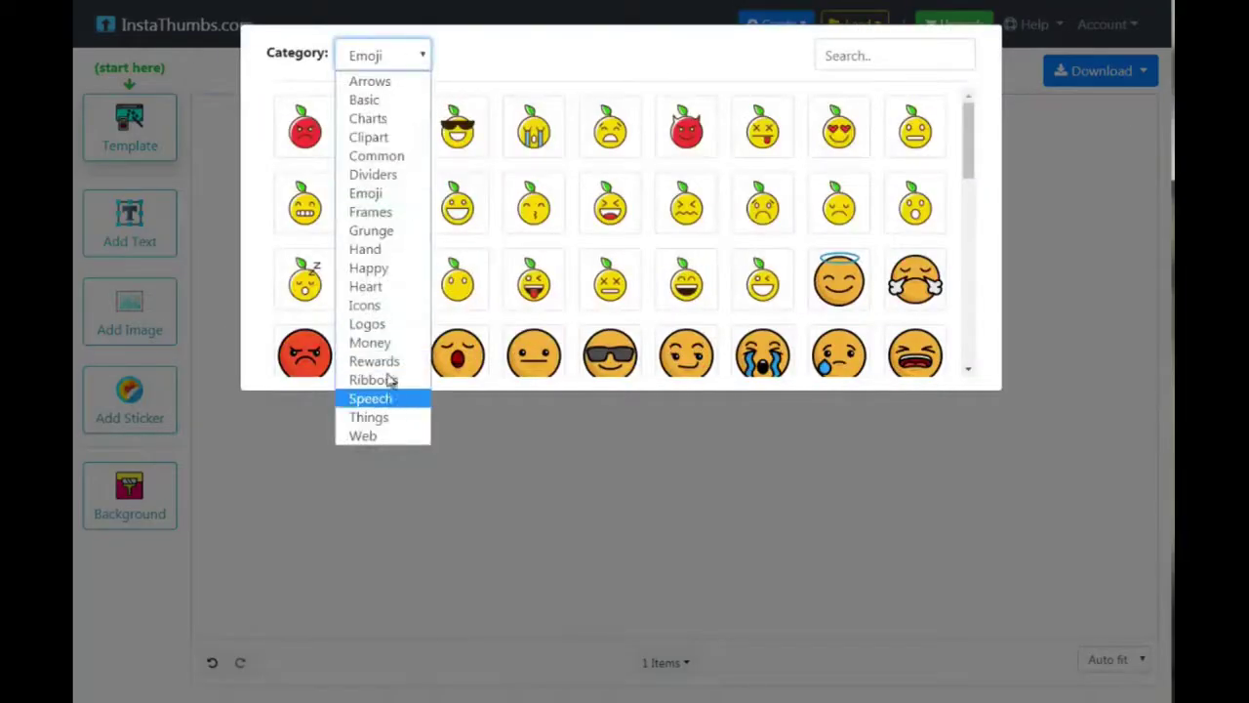
{"action": "left_click", "coordinate": [385, 99]}
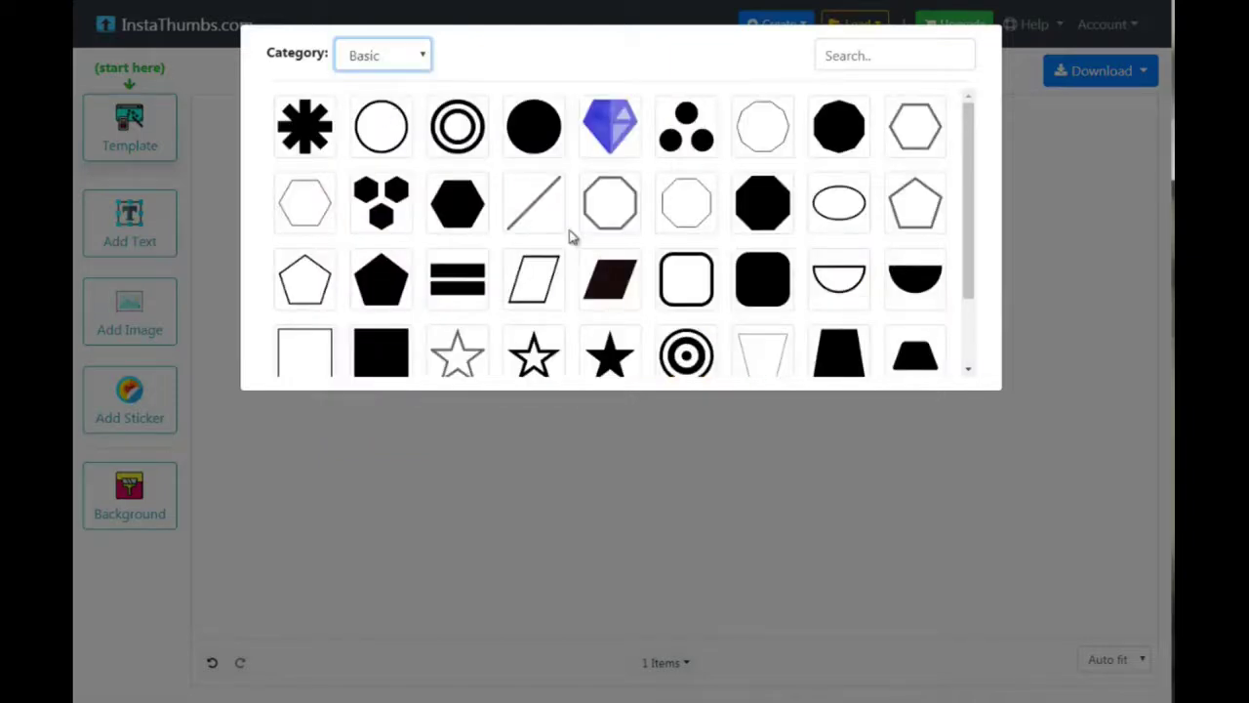
{"action": "left_click", "coordinate": [663, 146]}
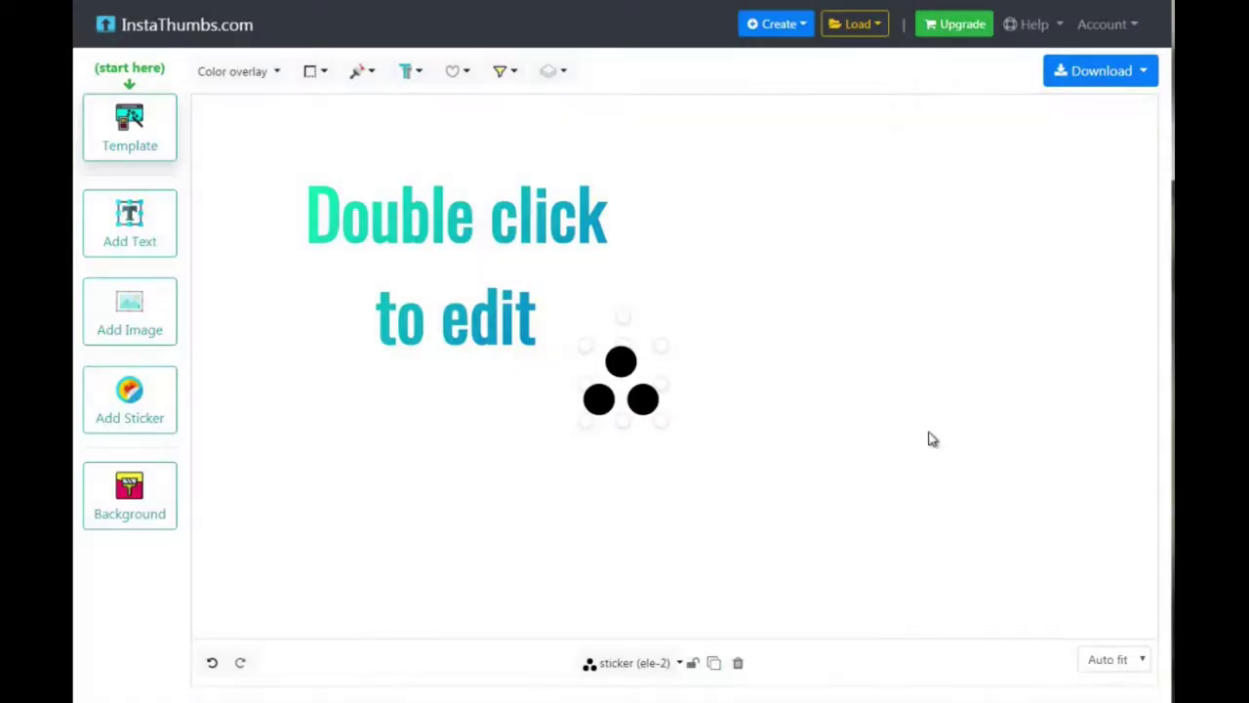
{"action": "mouse_move", "coordinate": [667, 433]}
{"action": "left_mouse_down"}
{"action": "mouse_move", "coordinate": [809, 546]}
{"action": "mouse_move", "coordinate": [869, 407]}
{"action": "left_mouse_up"}
Fill the sticker's circles with Desert.png and move it below the gradient text
{"action": "left_click", "coordinate": [414, 73]}
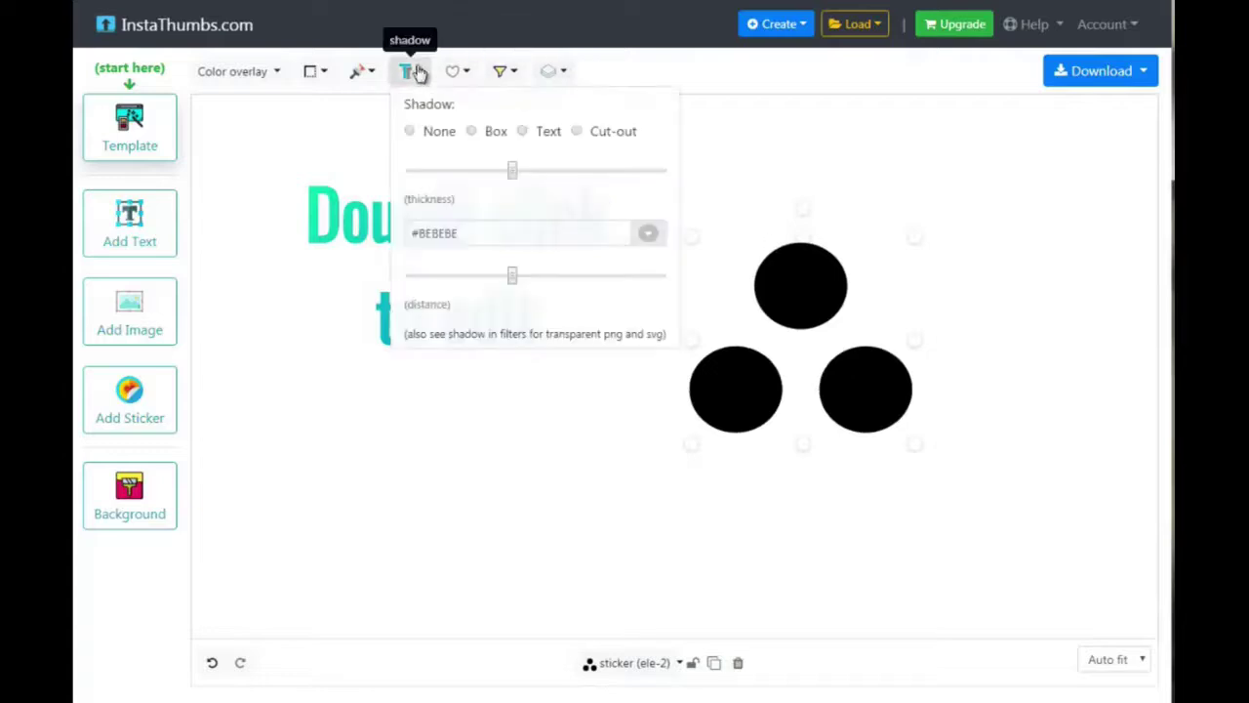
{"action": "left_click", "coordinate": [361, 72]}
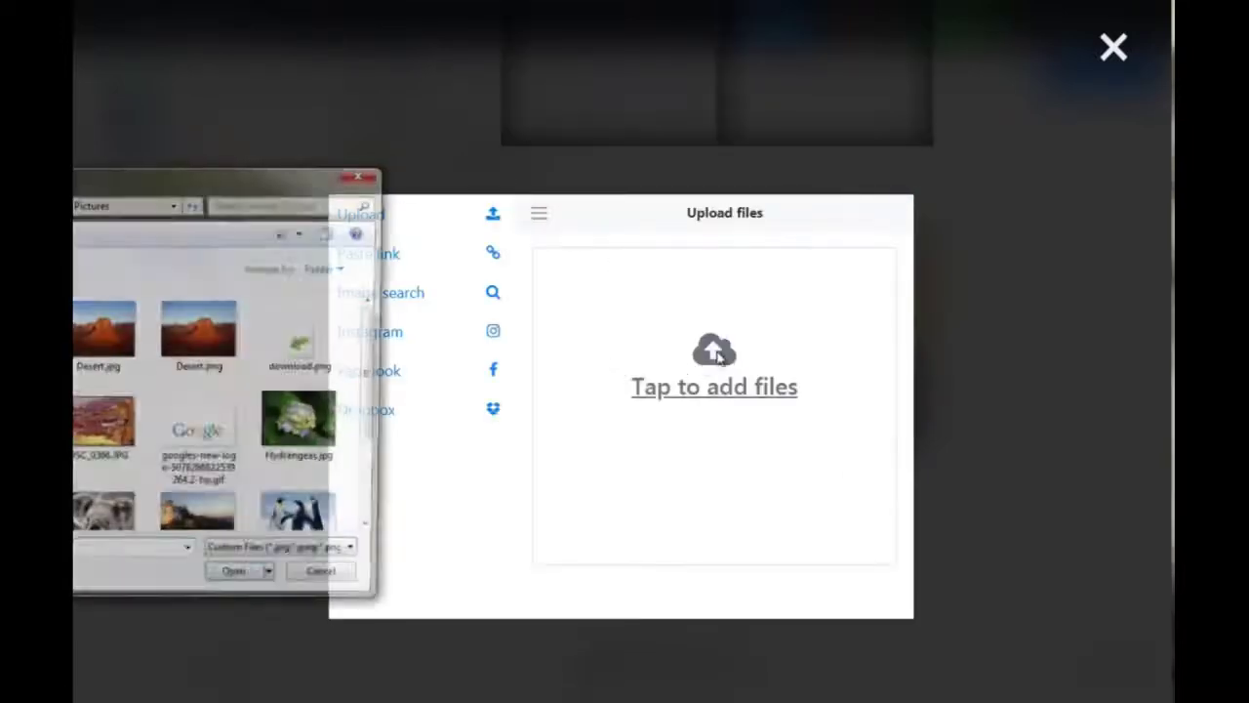
{"action": "double_click", "coordinate": [205, 333]}
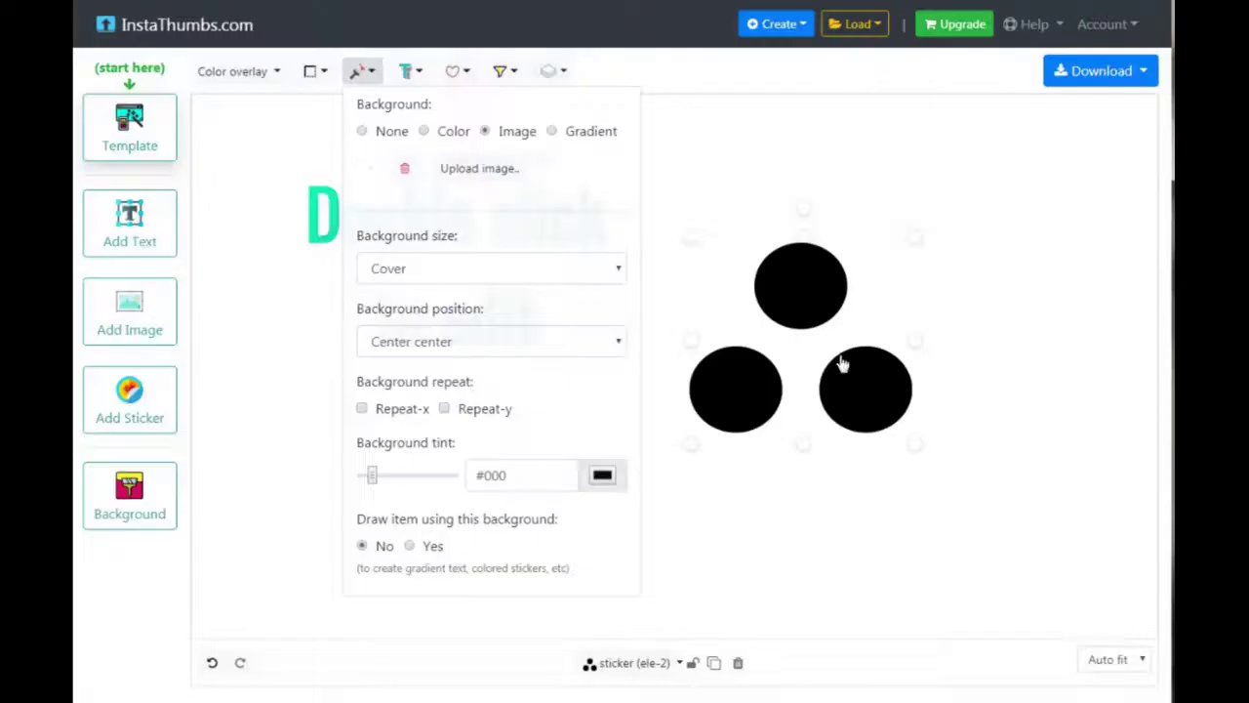
{"action": "left_click", "coordinate": [425, 548]}
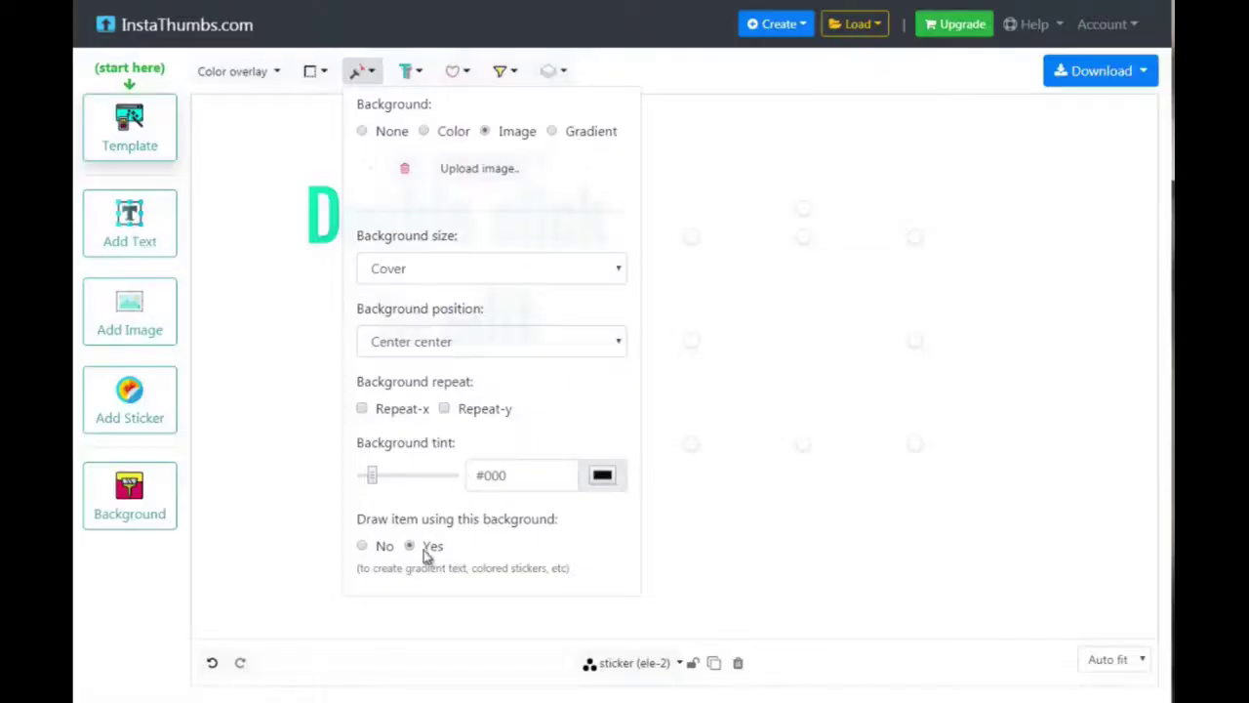
{"action": "left_click", "coordinate": [1010, 500]}
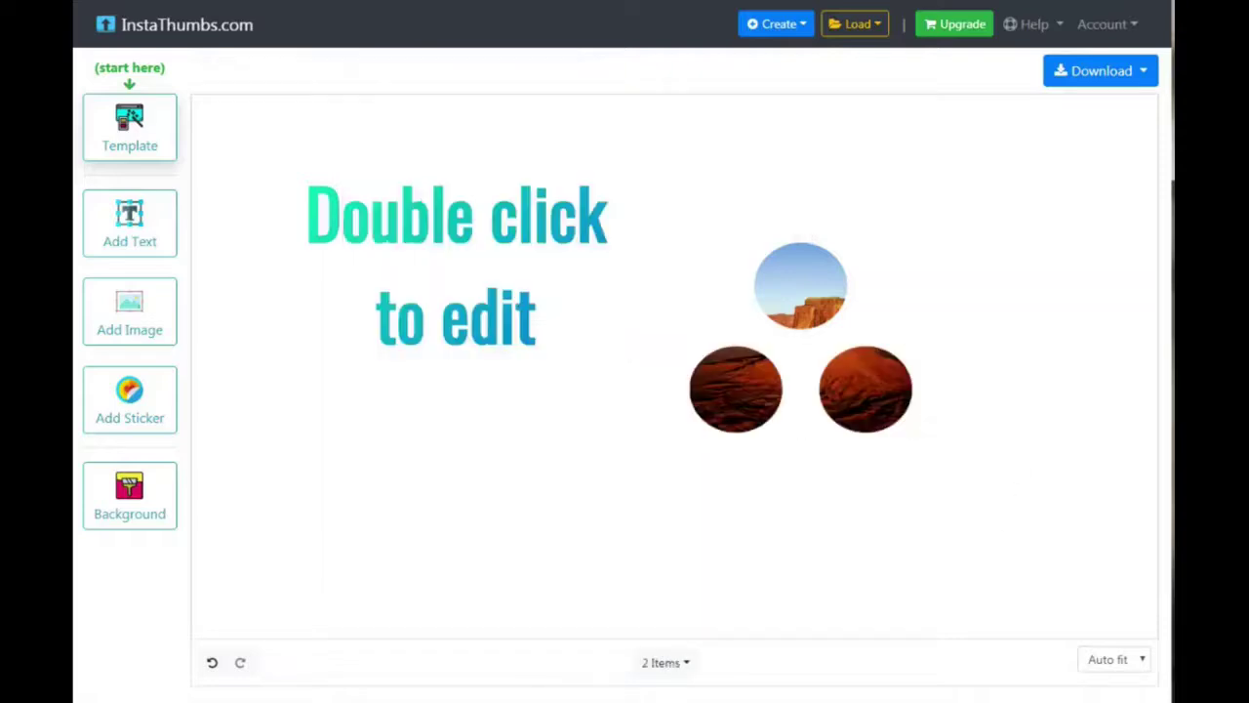
{"action": "left_click", "coordinate": [739, 479]}
{"action": "left_click_drag", "start_coordinate": [736, 417], "coordinate": [359, 563]}
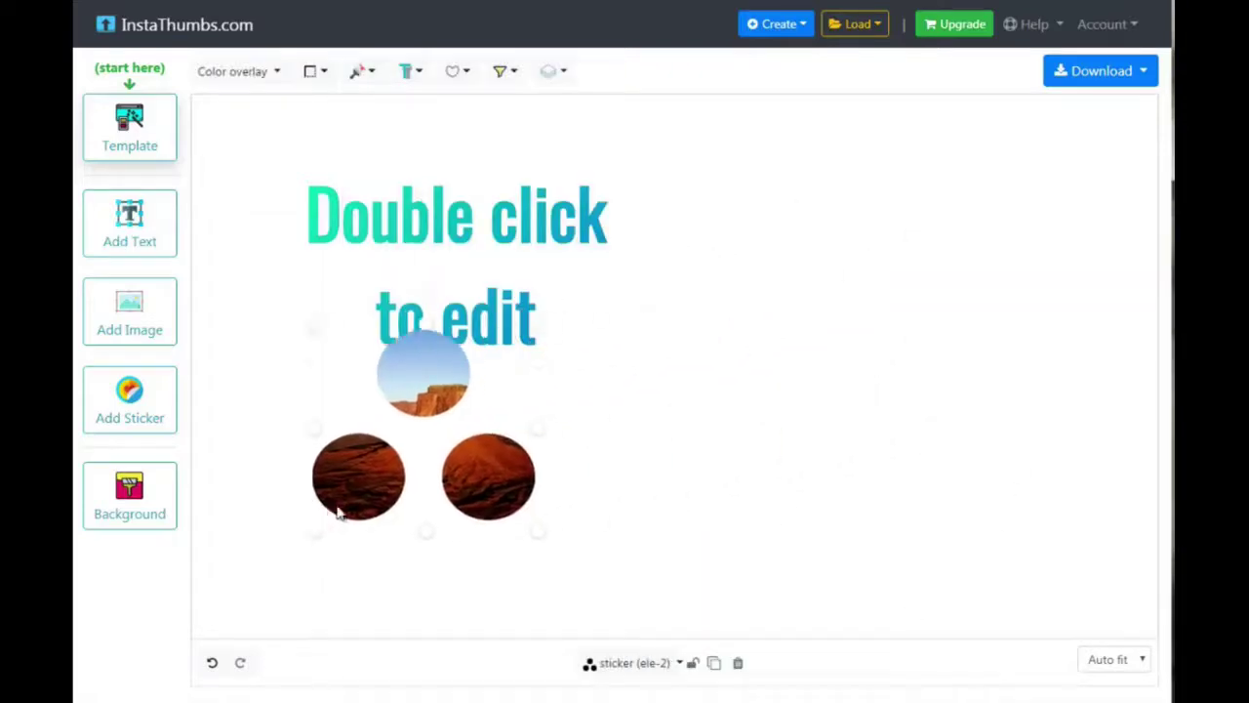
Upload the cut-out PNG photo of the woman and place it right of the text
{"action": "left_click", "coordinate": [109, 332]}
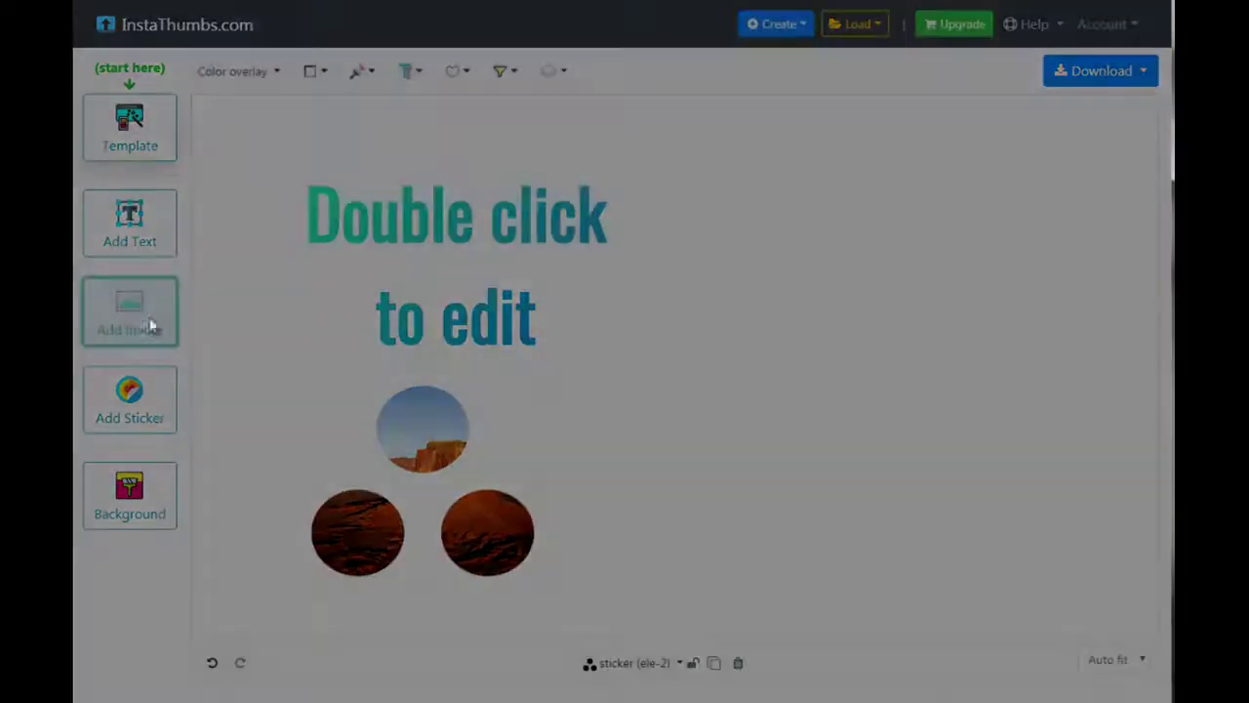
{"action": "left_click", "coordinate": [434, 67]}
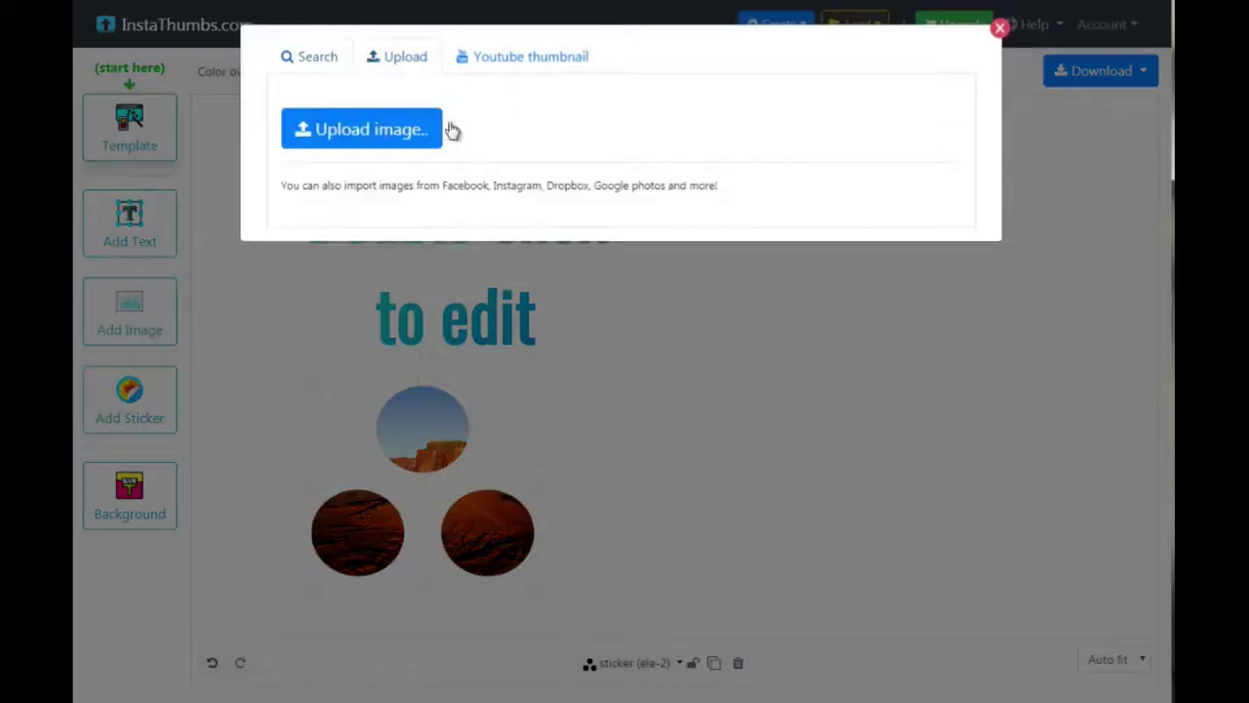
{"action": "left_click", "coordinate": [371, 131]}
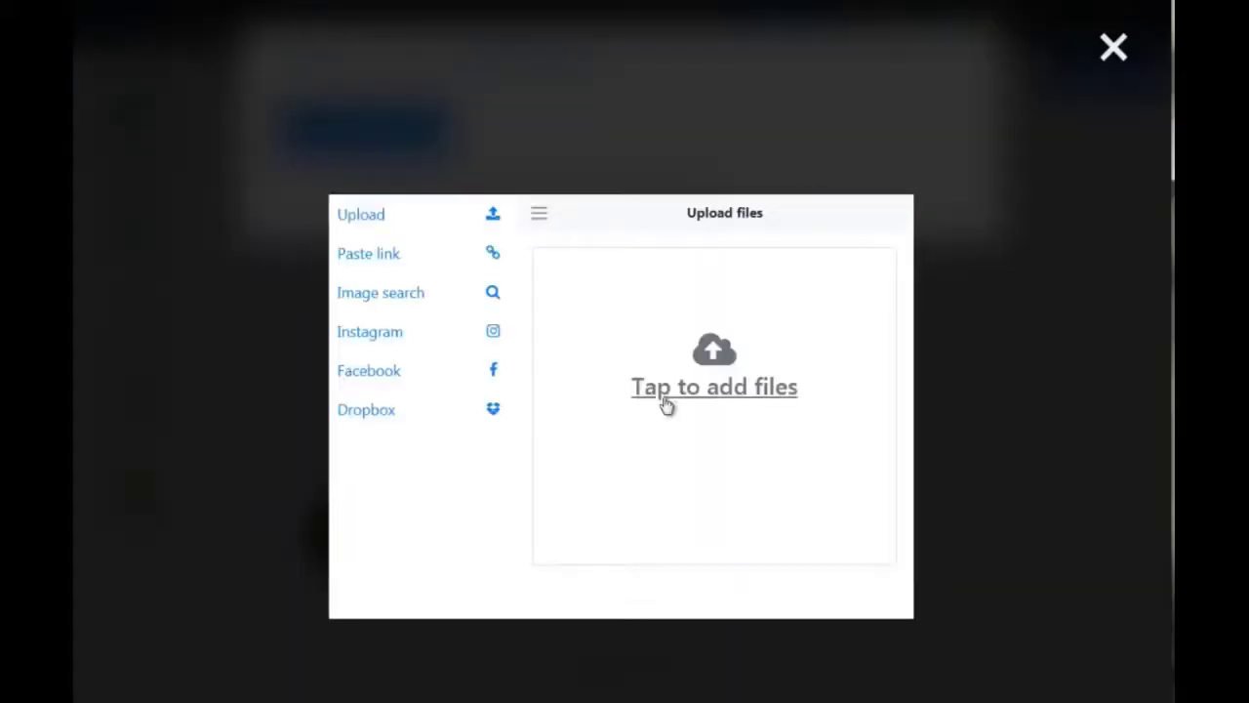
{"action": "left_click", "coordinate": [683, 386]}
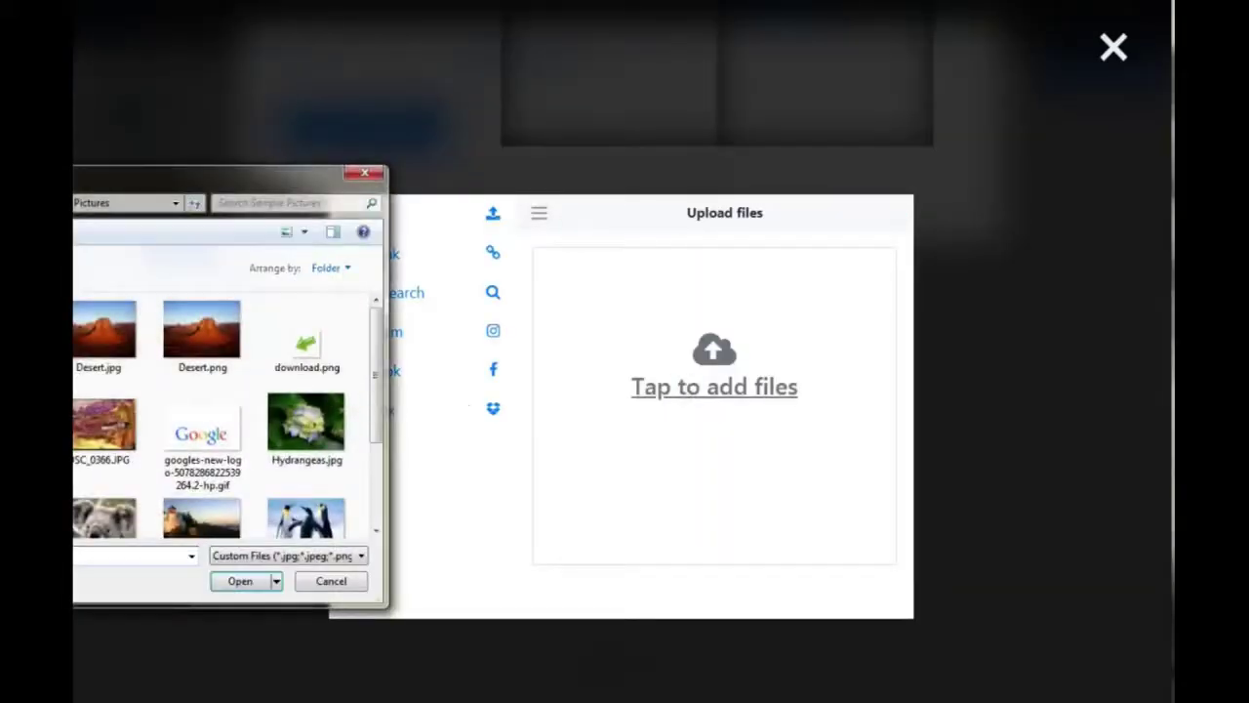
{"action": "left_click", "coordinate": [206, 321]}
{"action": "left_click", "coordinate": [240, 581]}
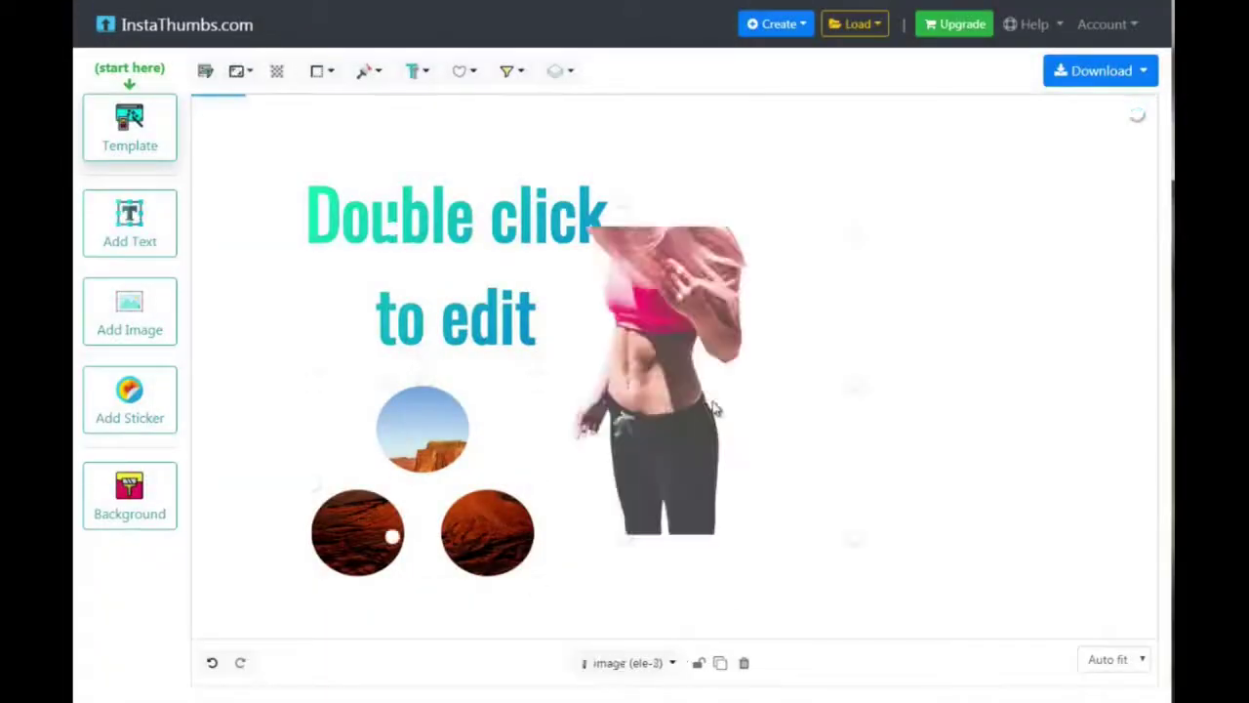
{"action": "left_click_drag", "start_coordinate": [680, 418], "coordinate": [865, 385]}
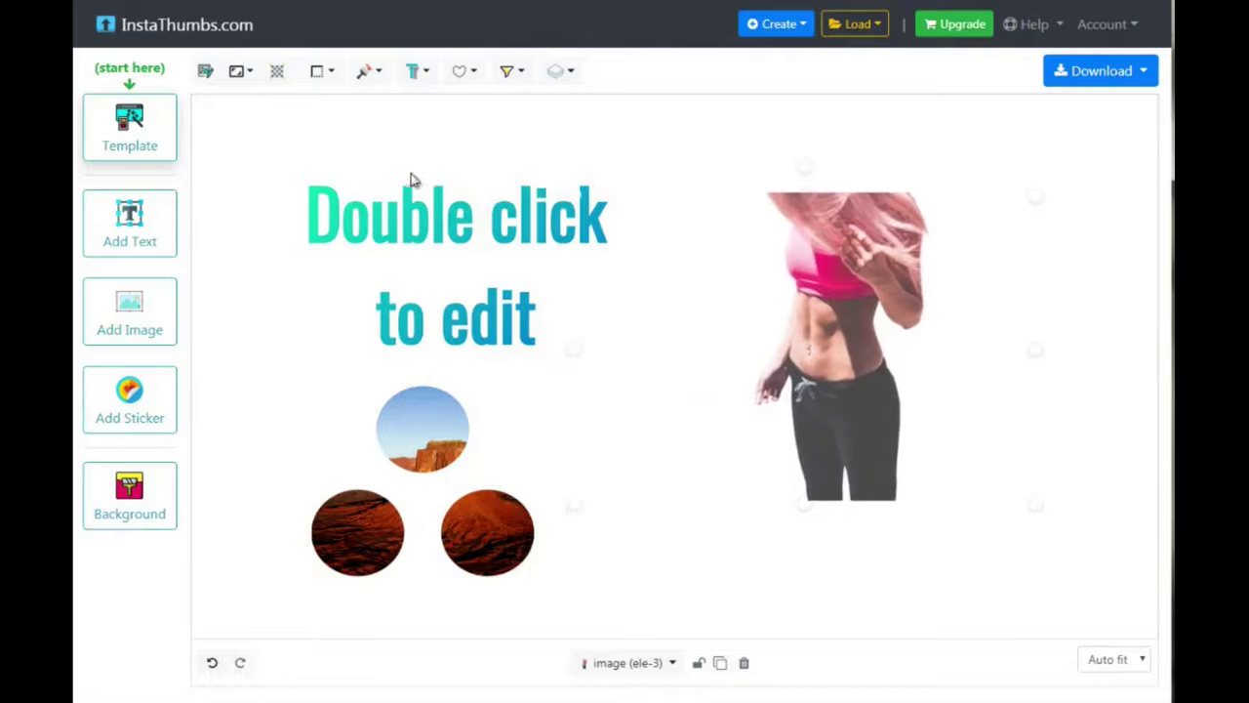
Add a thickened red outline around the woman photo
{"action": "left_click", "coordinate": [463, 74]}
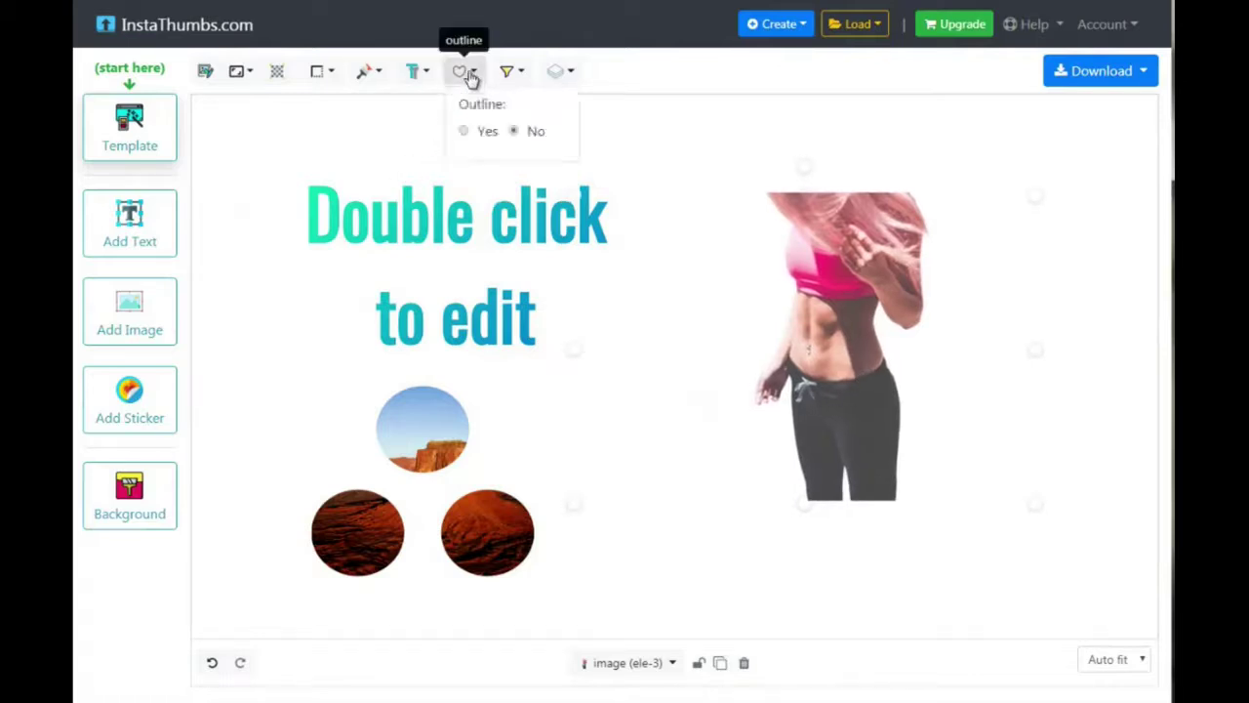
{"action": "left_click", "coordinate": [465, 133]}
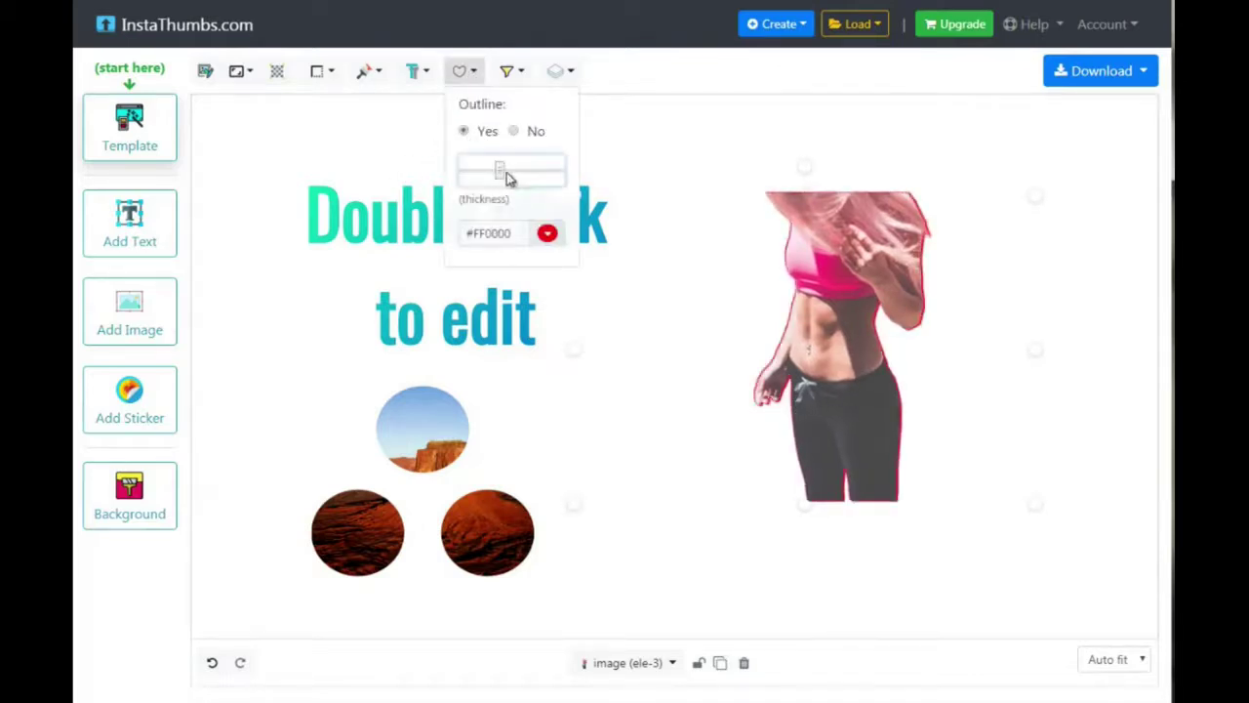
{"action": "left_click_drag", "start_coordinate": [500, 171], "coordinate": [543, 170]}
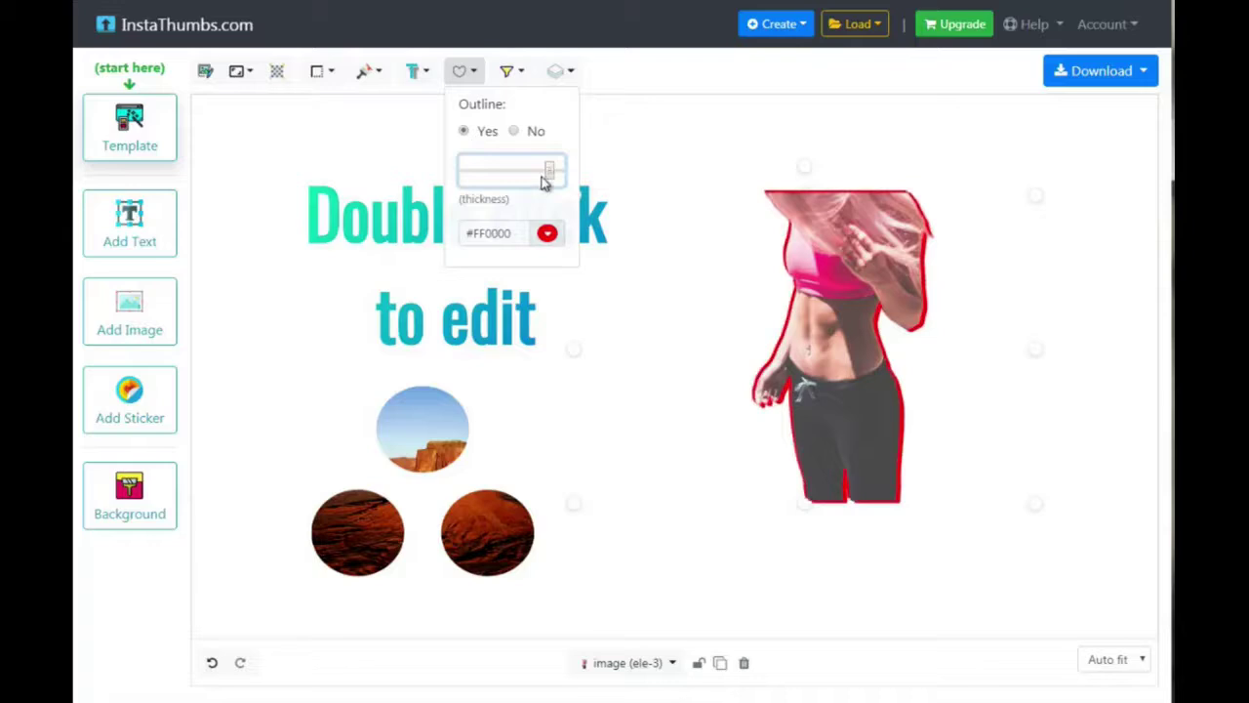
Give the photo a Cut-out shadow and move it left toward the headline
{"action": "left_click", "coordinate": [508, 76]}
{"action": "left_click", "coordinate": [413, 72]}
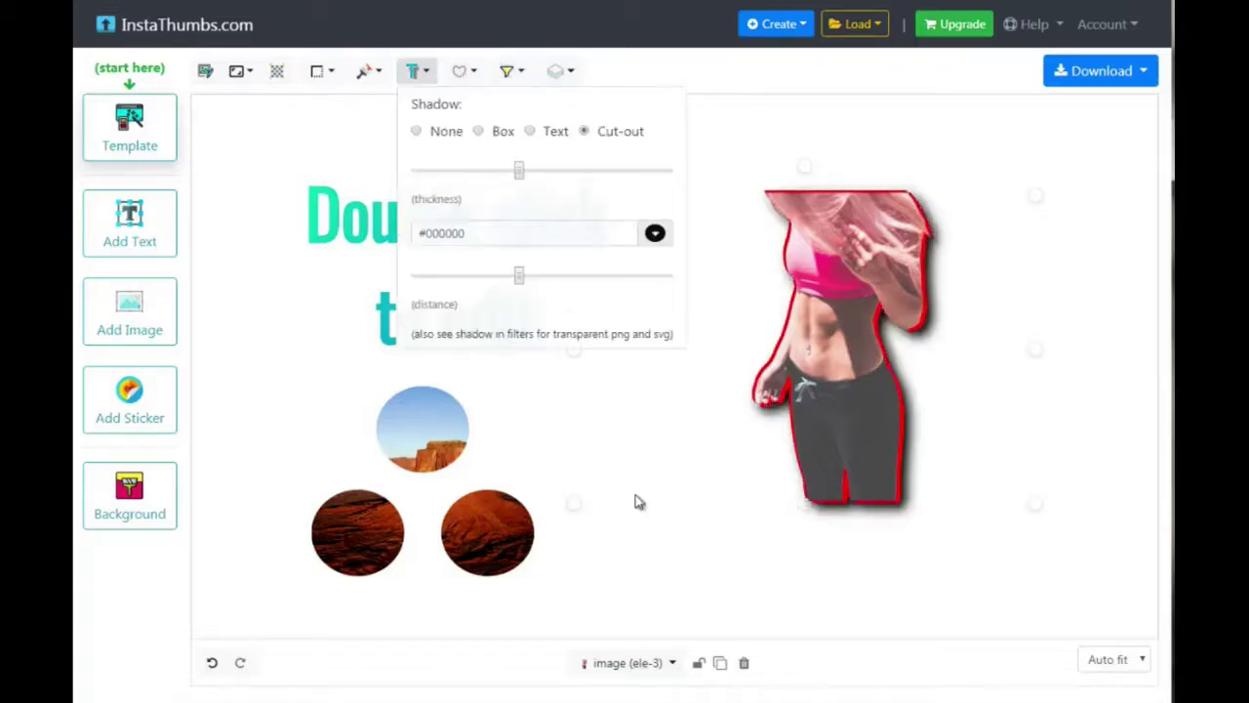
{"action": "left_click", "coordinate": [867, 438]}
{"action": "left_click_drag", "start_coordinate": [833, 419], "coordinate": [706, 426]}
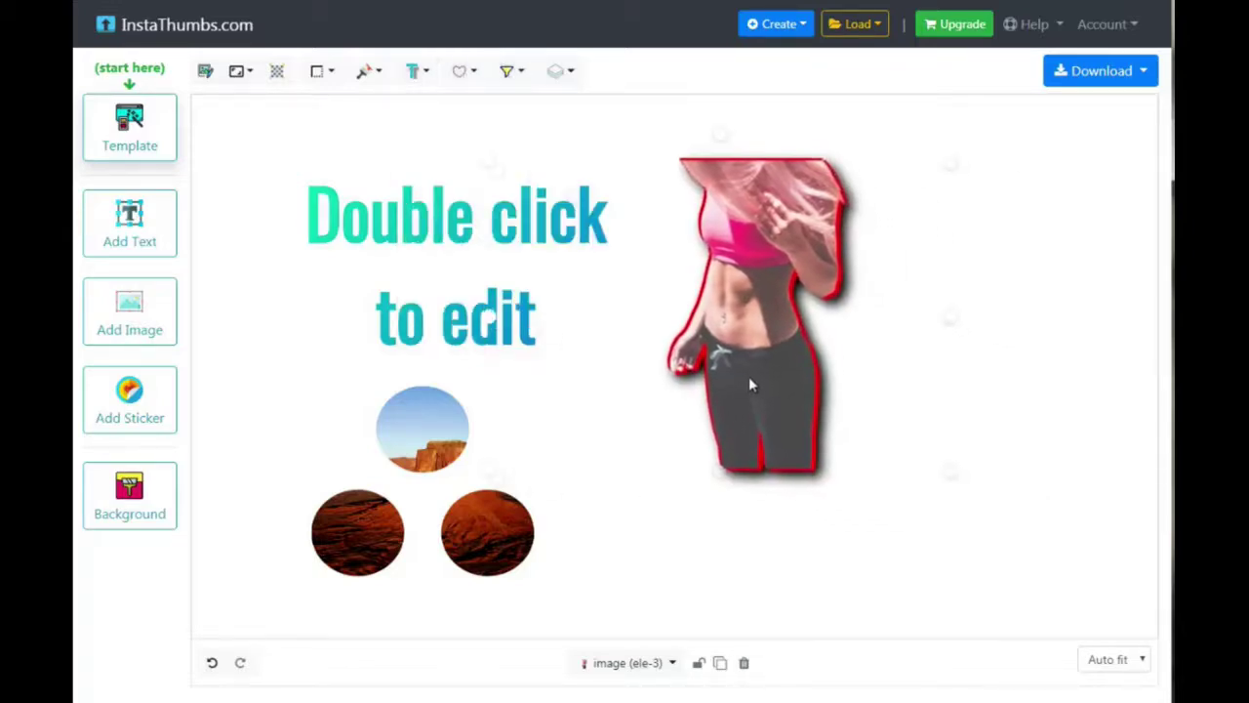
Add a second text element and move it right of the woman photo
{"action": "left_click", "coordinate": [113, 226]}
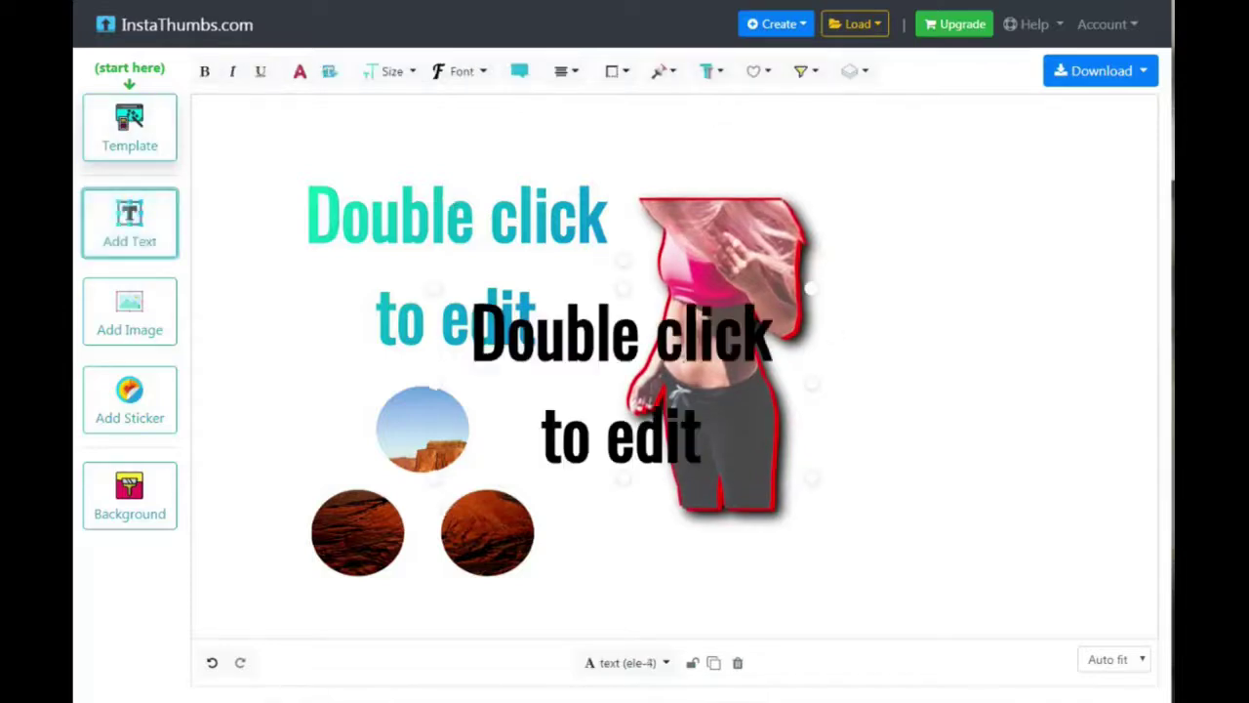
{"action": "left_click_drag", "start_coordinate": [644, 436], "coordinate": [1015, 363]}
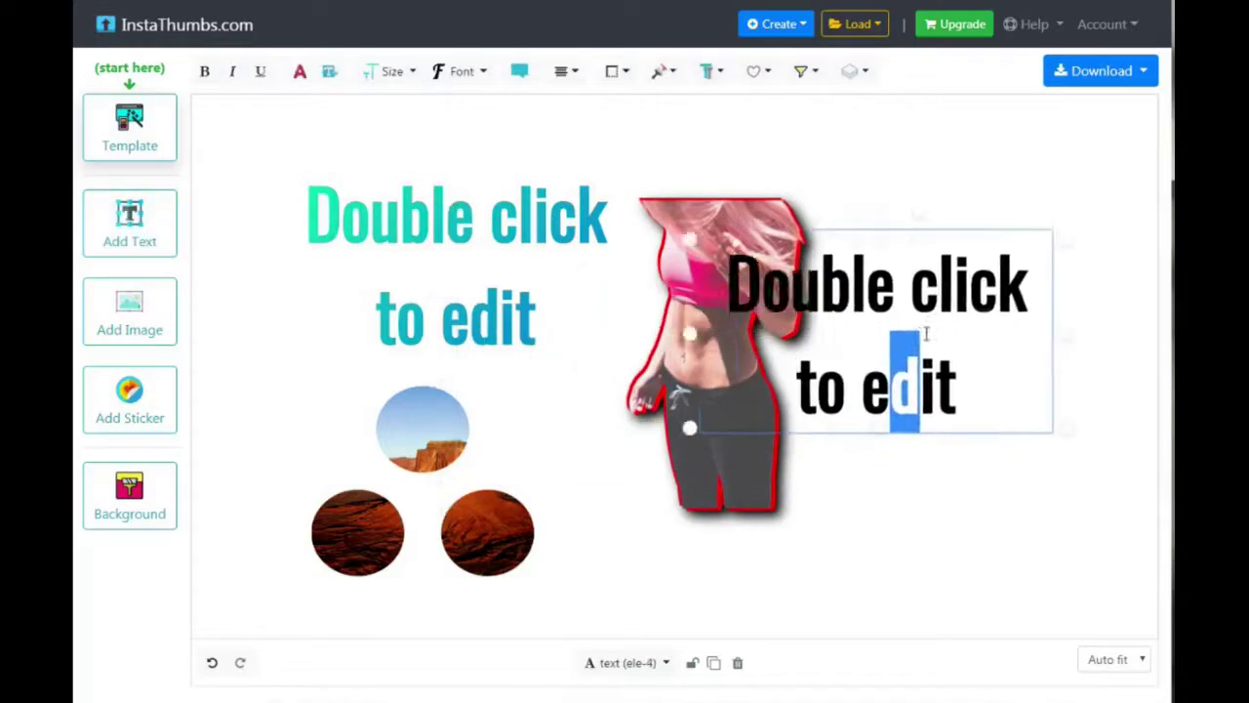
{"action": "left_click", "coordinate": [966, 511]}
{"action": "left_click", "coordinate": [912, 257]}
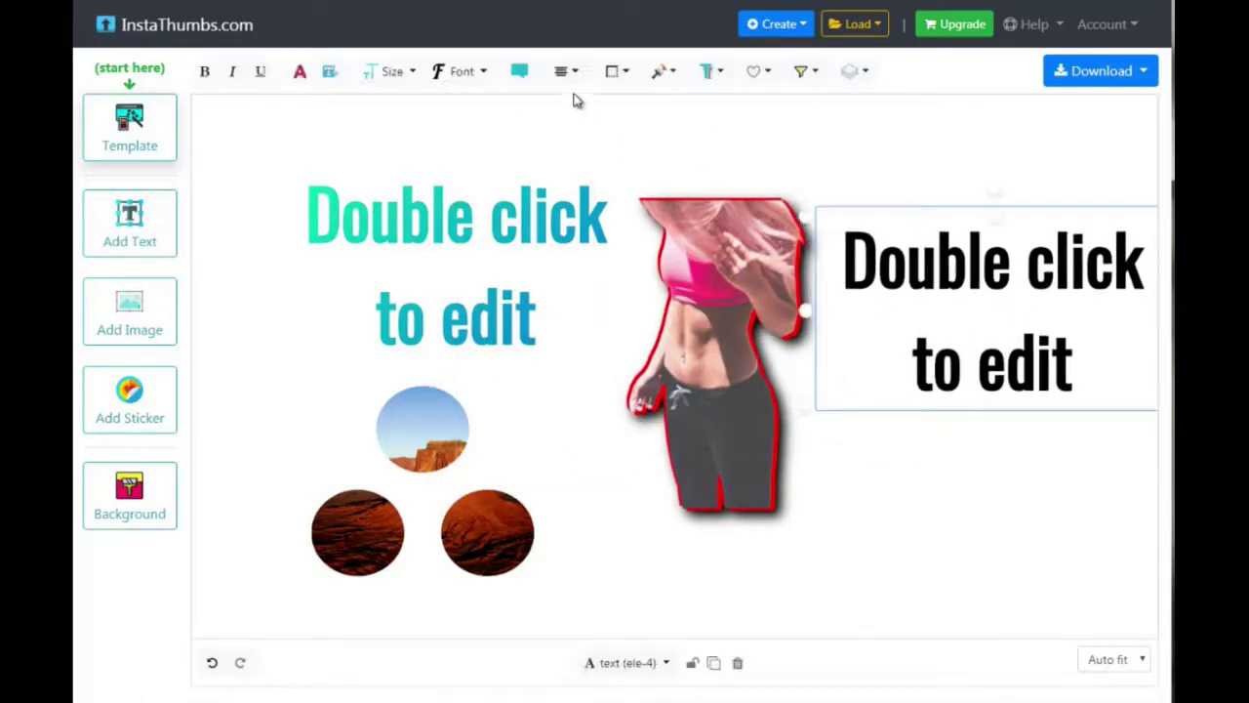
Put a yellow brush-stroke background shape behind the new text
{"action": "left_click", "coordinate": [521, 72]}
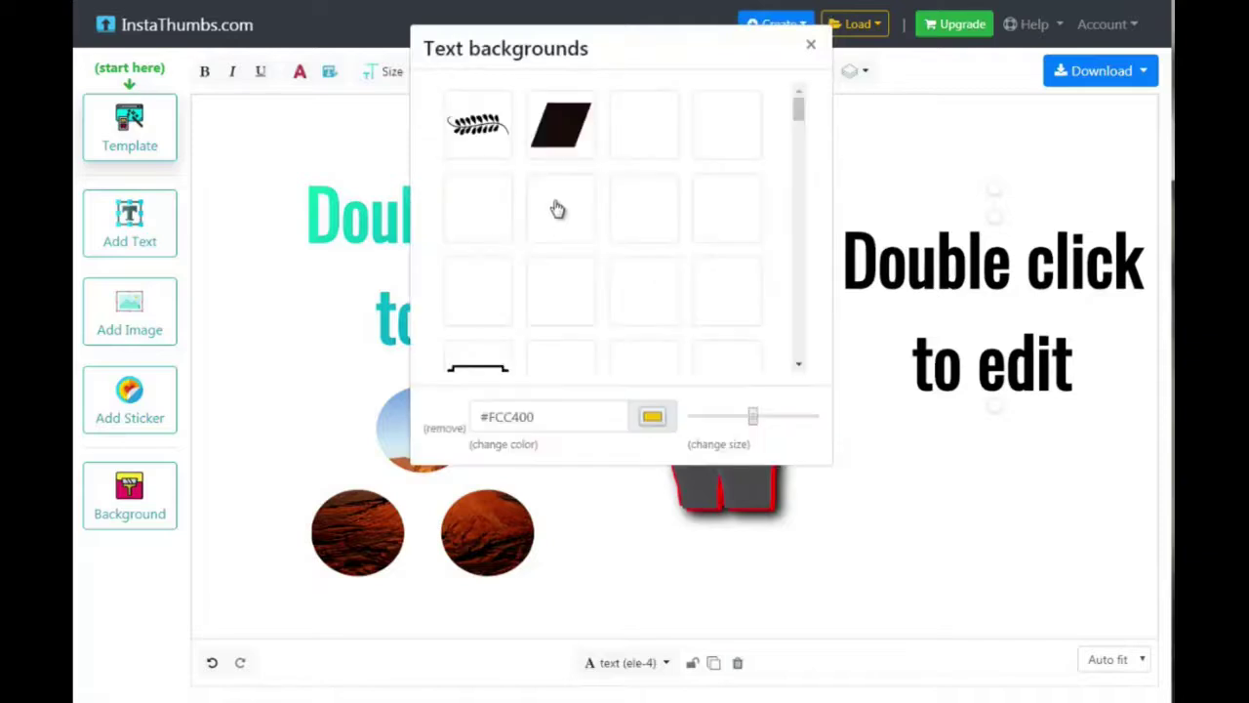
{"action": "scroll", "coordinate": [591, 306], "scroll_direction": "down", "scroll_amount": 2}
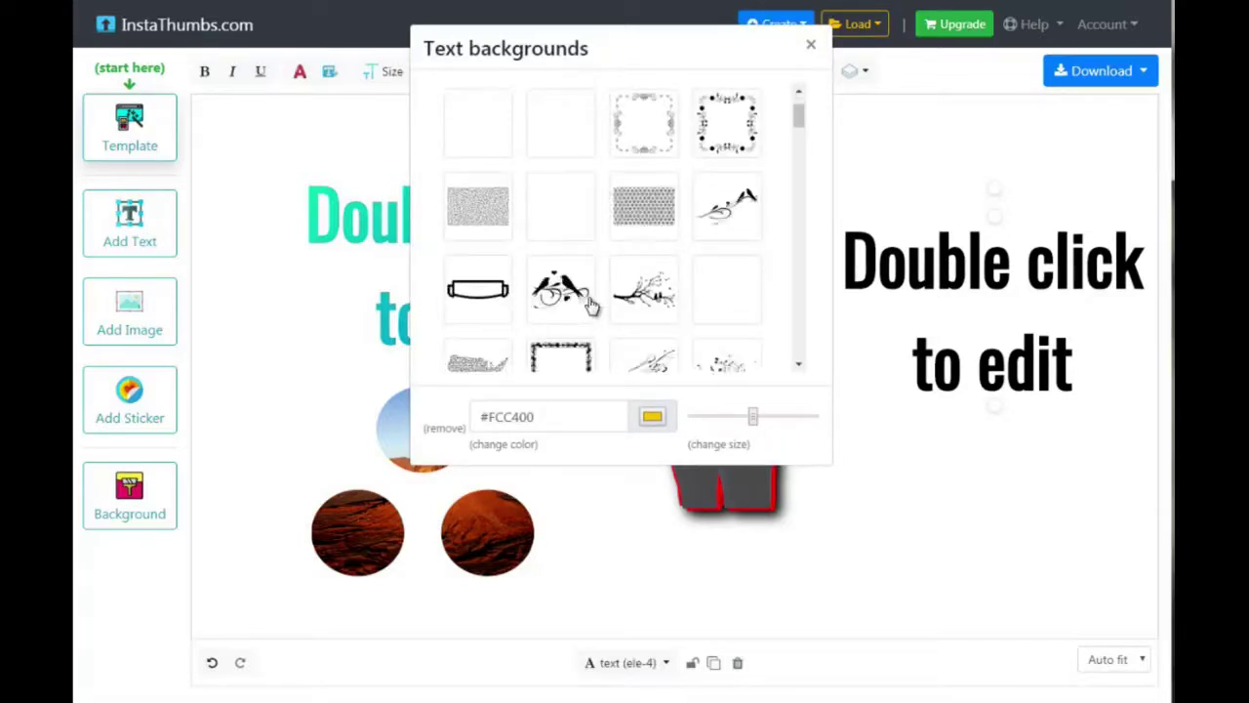
{"action": "scroll", "coordinate": [592, 307], "scroll_direction": "down", "scroll_amount": 3}
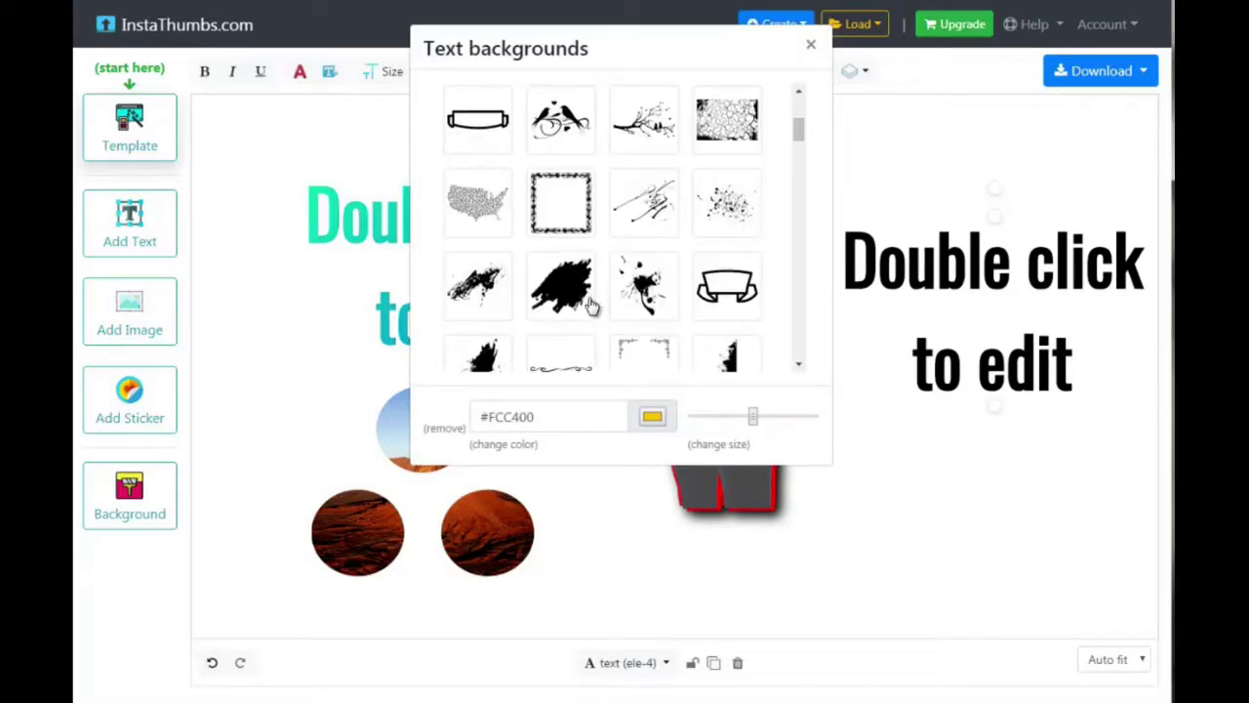
{"action": "left_click", "coordinate": [568, 304]}
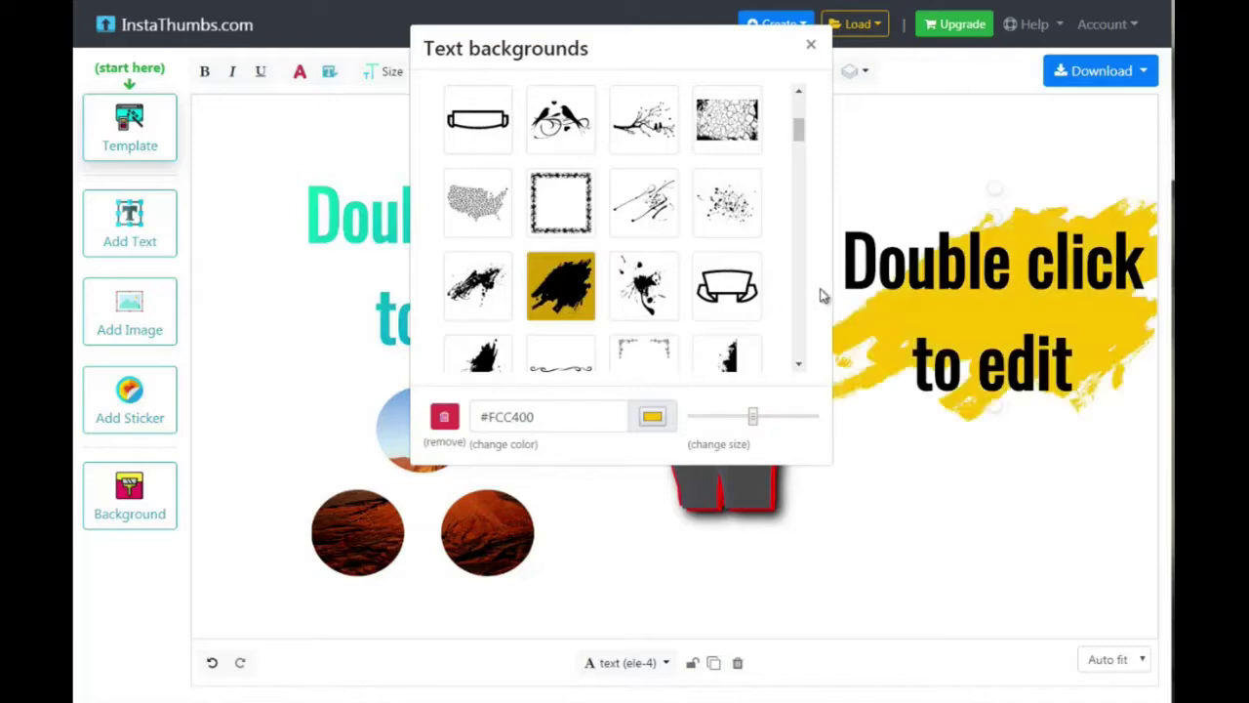
{"action": "left_click", "coordinate": [951, 496]}
Color all the brush-stroke text red, then briefly check the Download options
{"action": "double_click", "coordinate": [898, 262]}
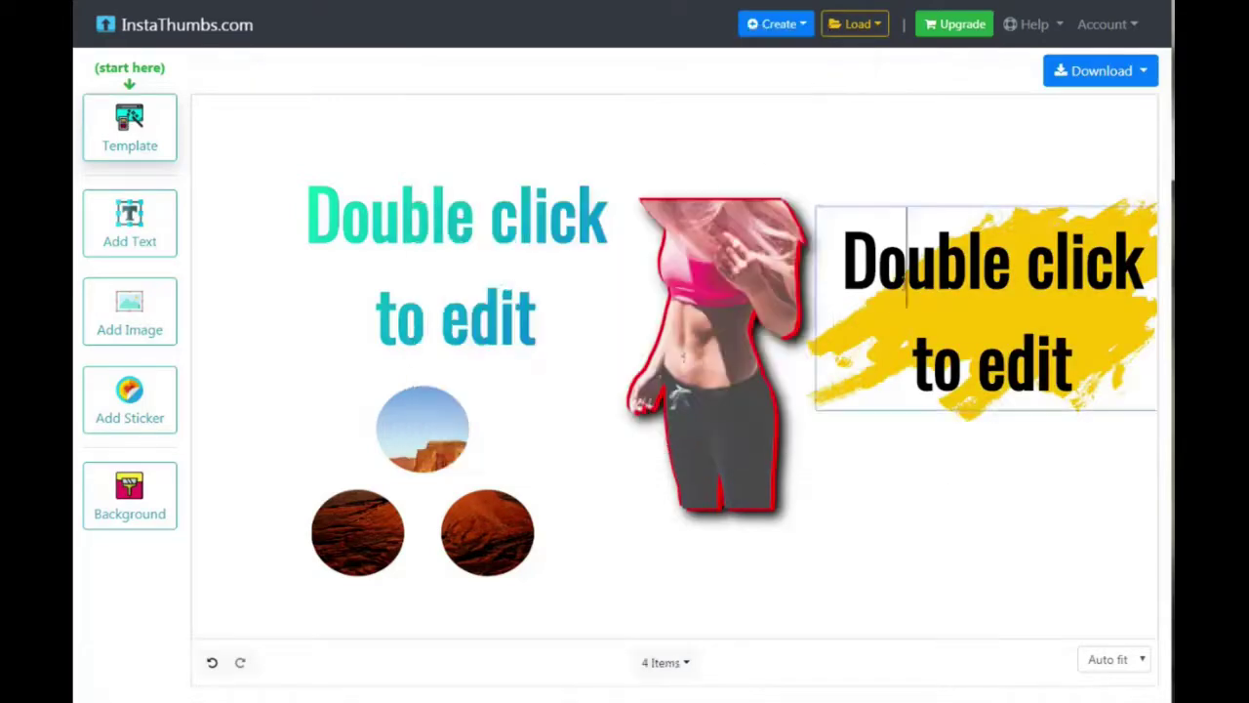
{"action": "key", "text": "ctrl+a"}
{"action": "left_click", "coordinate": [324, 78]}
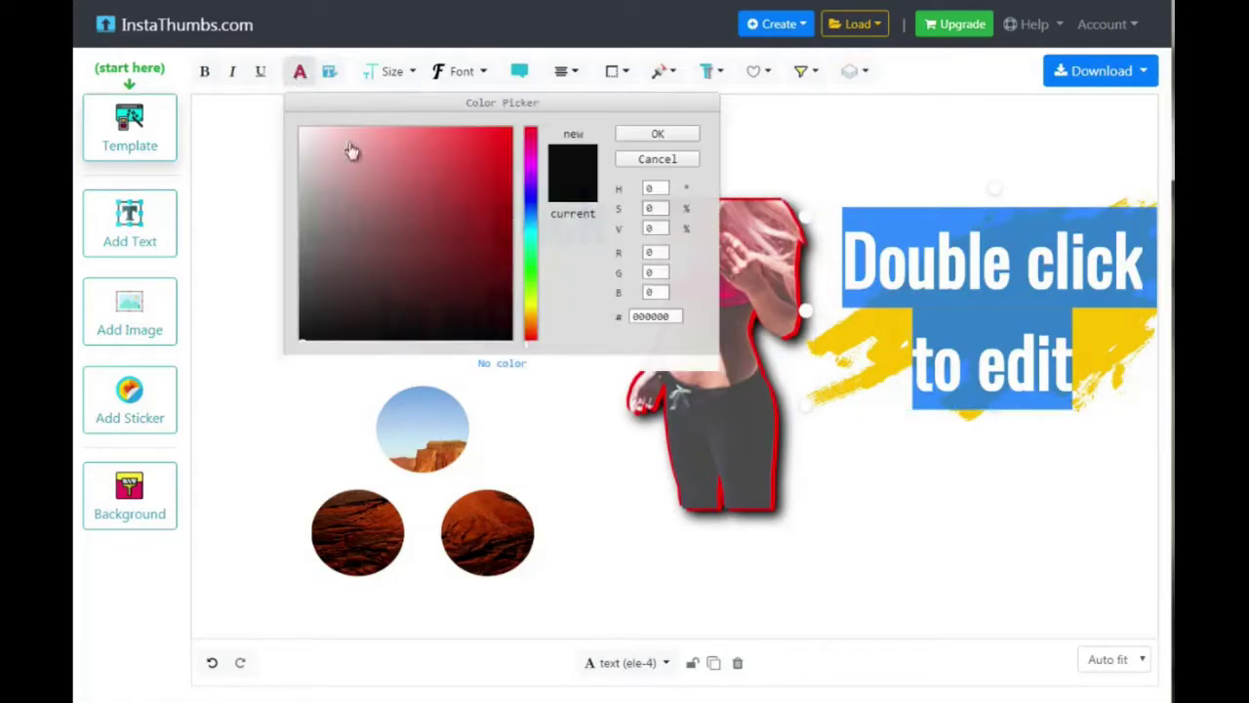
{"action": "left_click", "coordinate": [510, 130]}
{"action": "left_click", "coordinate": [634, 138]}
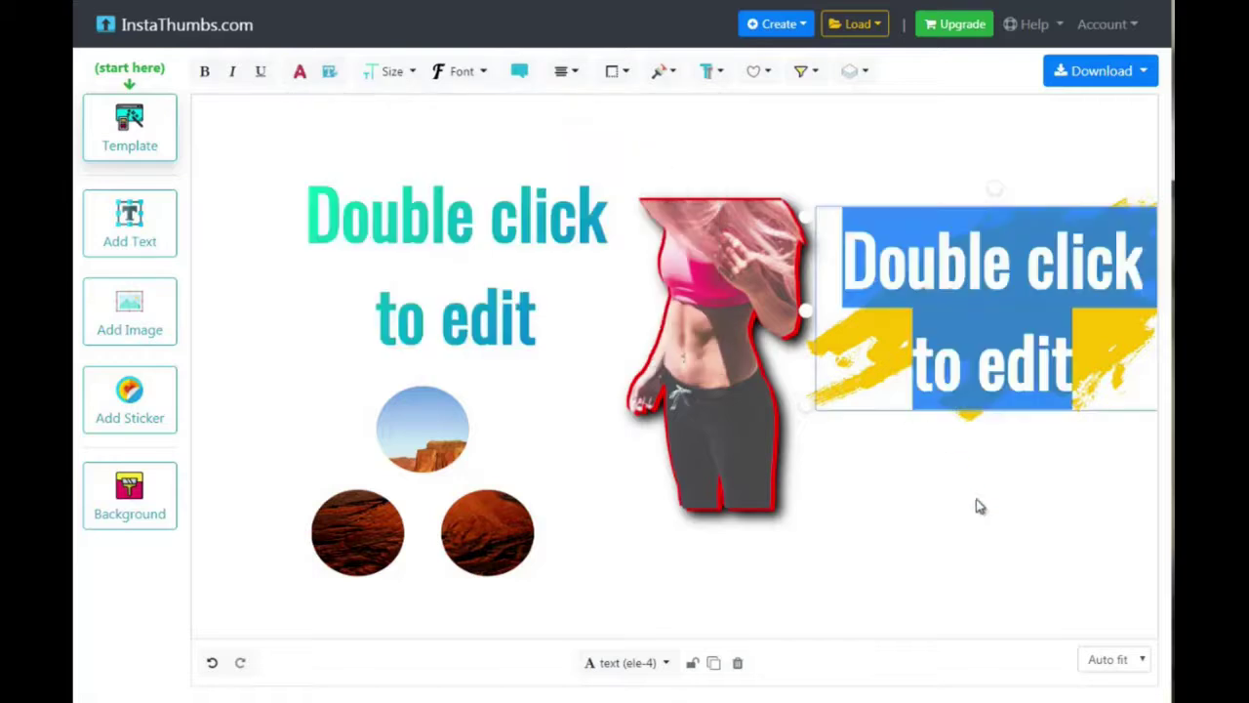
{"action": "left_click", "coordinate": [975, 498]}
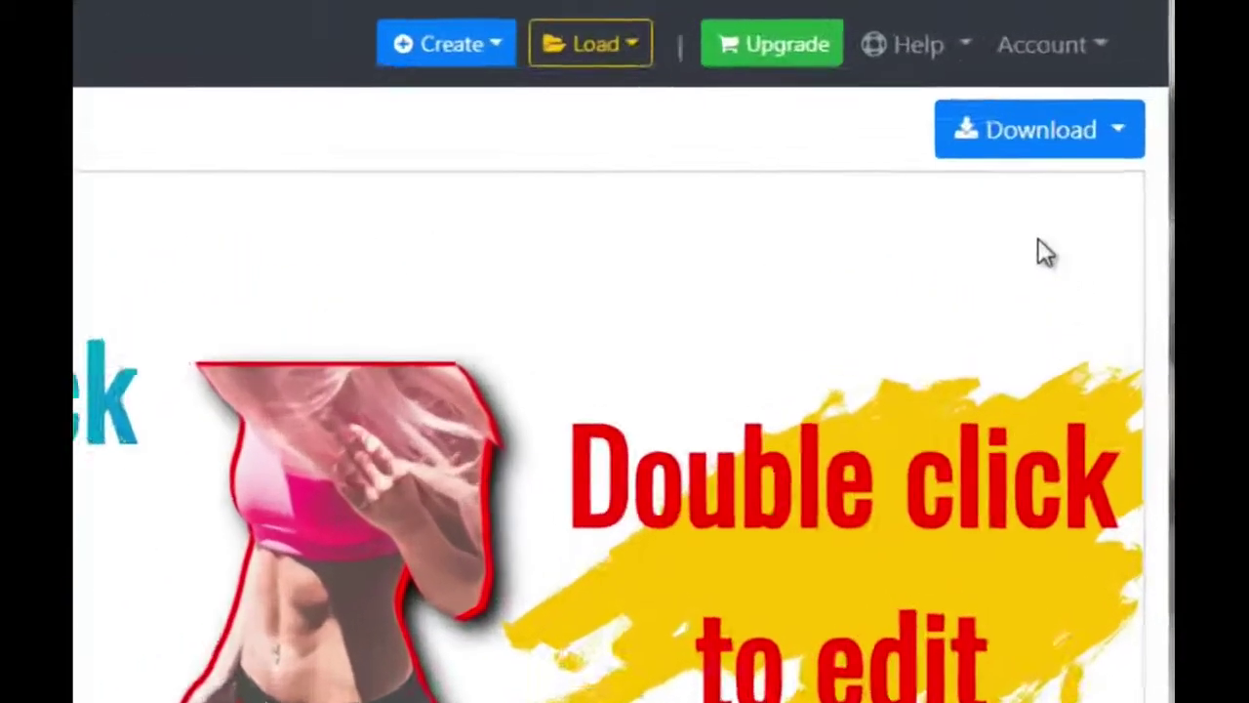
{"action": "left_click", "coordinate": [1015, 132]}
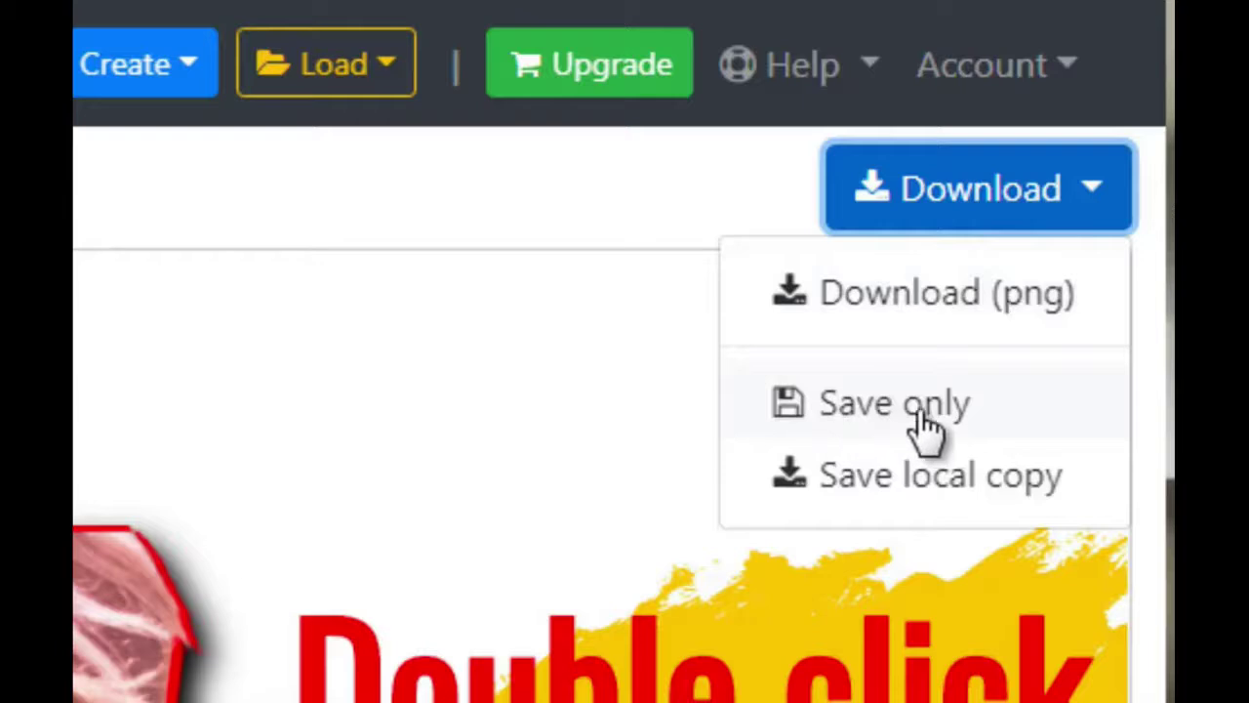
{"action": "left_click", "coordinate": [1000, 223]}
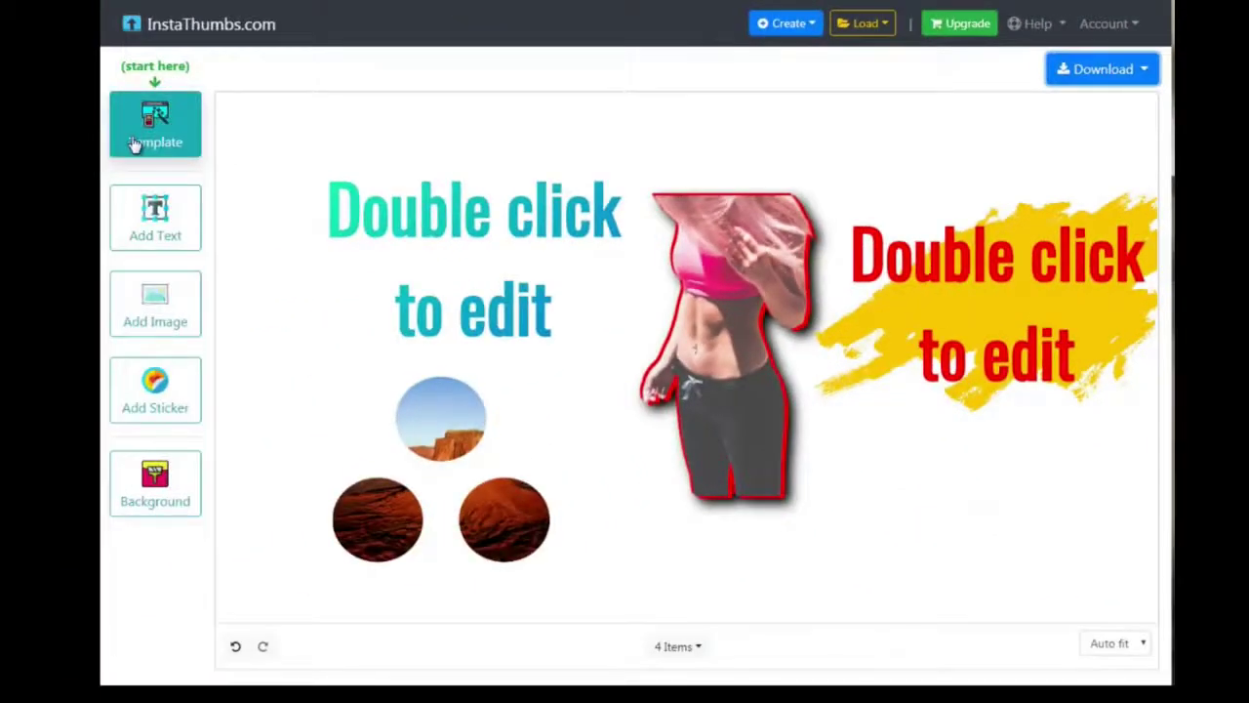
Filter the template gallery to Comedy and view its second page
{"action": "left_click", "coordinate": [135, 144]}
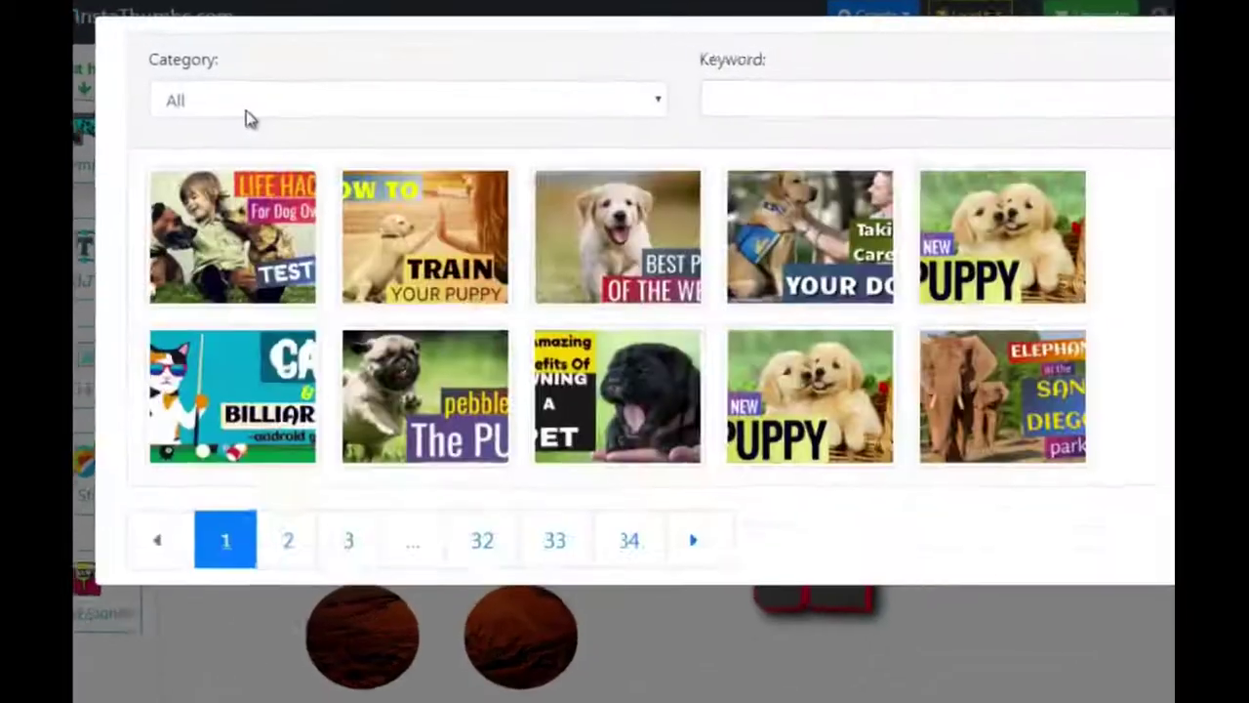
{"action": "left_click", "coordinate": [246, 110]}
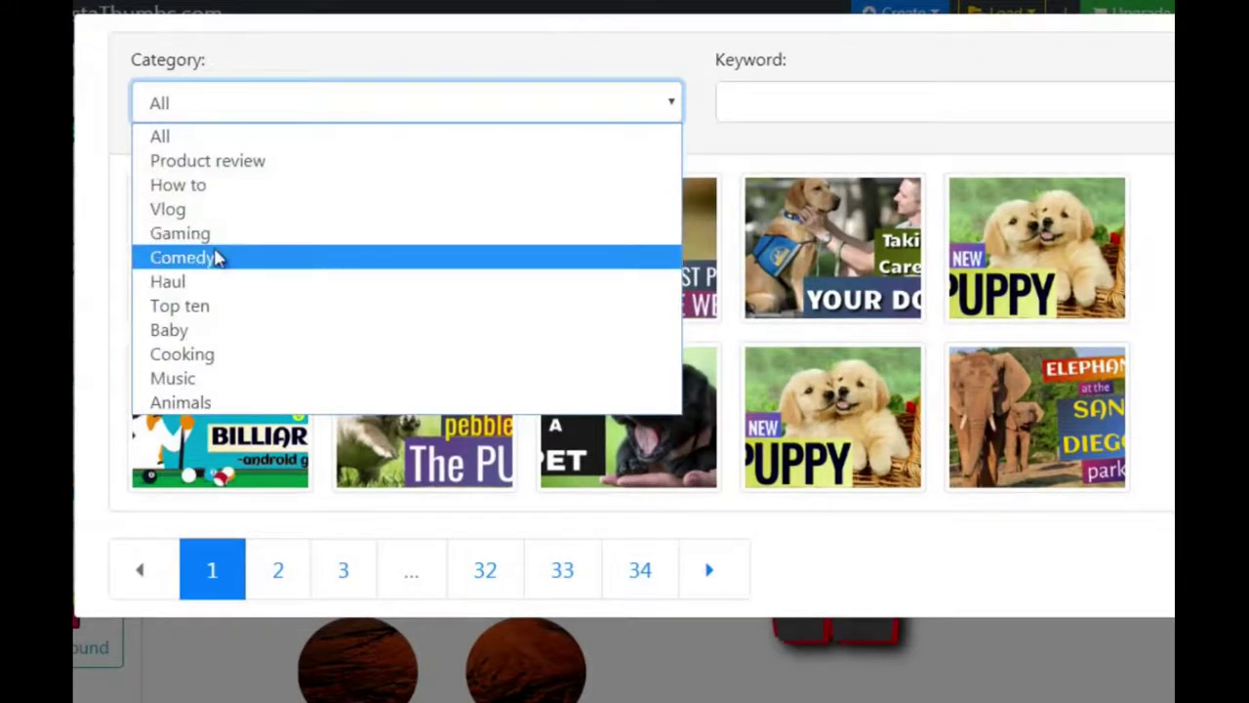
{"action": "left_click", "coordinate": [216, 259]}
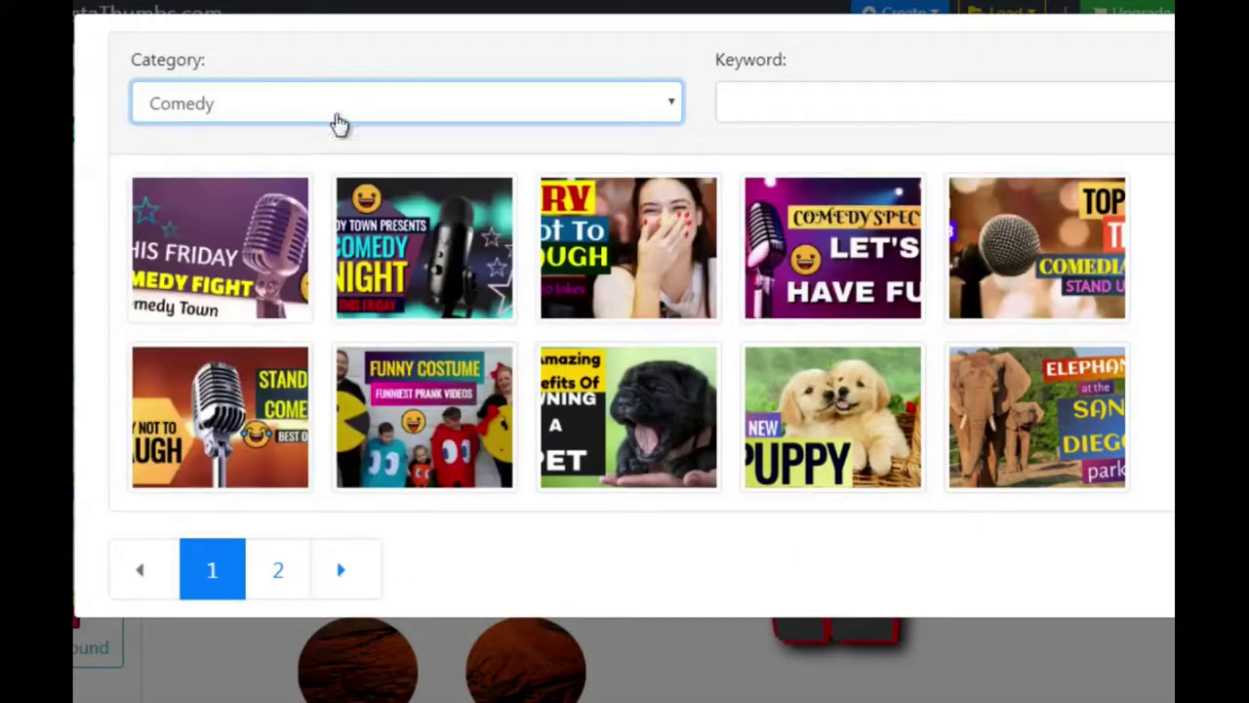
{"action": "left_click", "coordinate": [278, 561]}
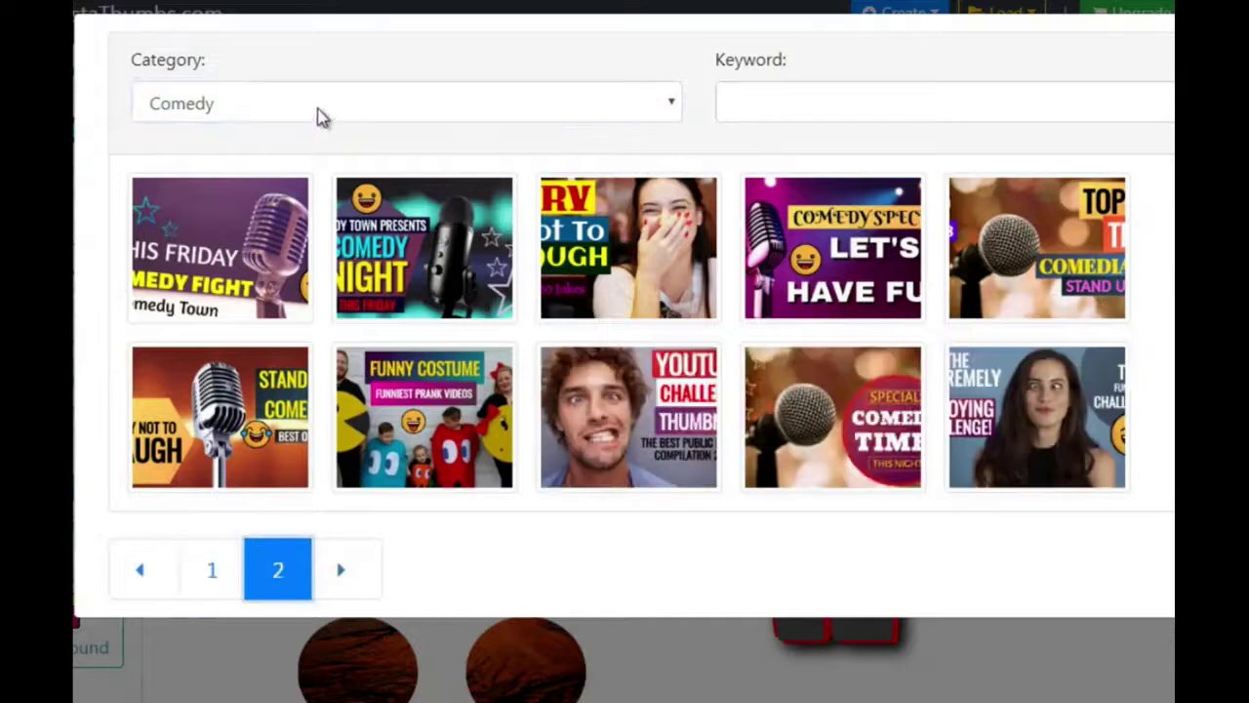
Switch the gallery category to How to and go to page 3
{"action": "left_click", "coordinate": [317, 115]}
{"action": "left_click", "coordinate": [230, 185]}
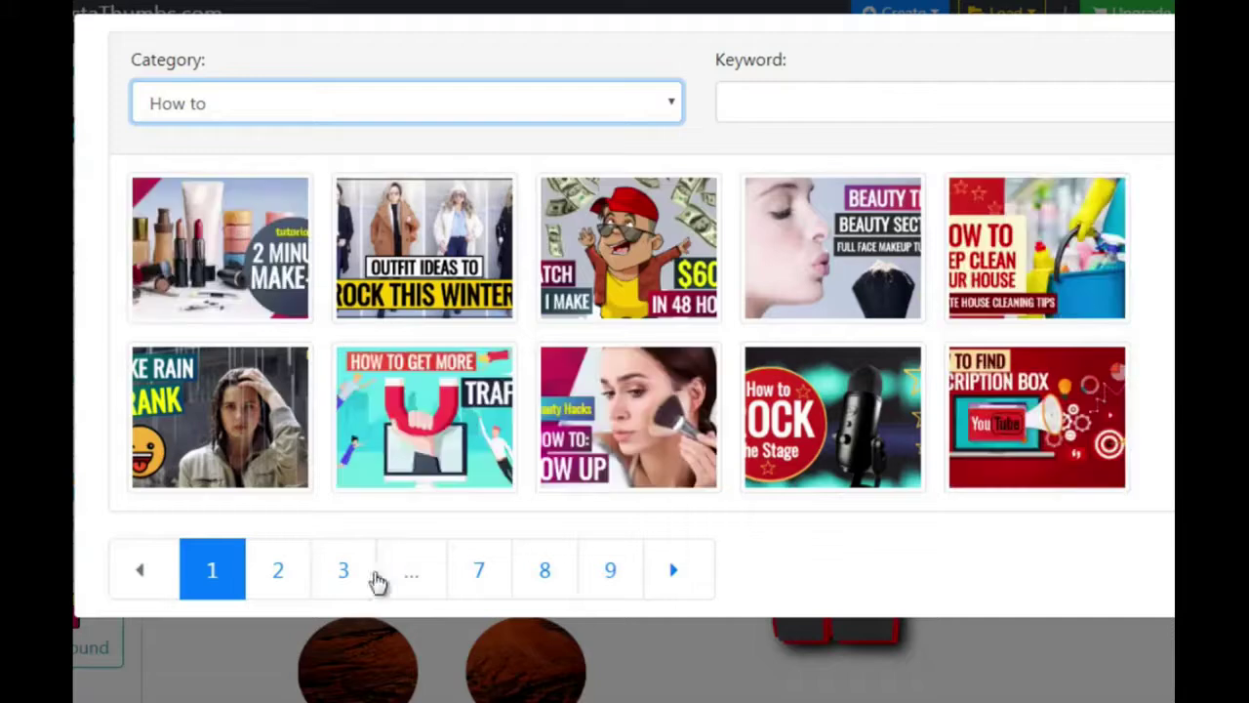
{"action": "left_click", "coordinate": [358, 586]}
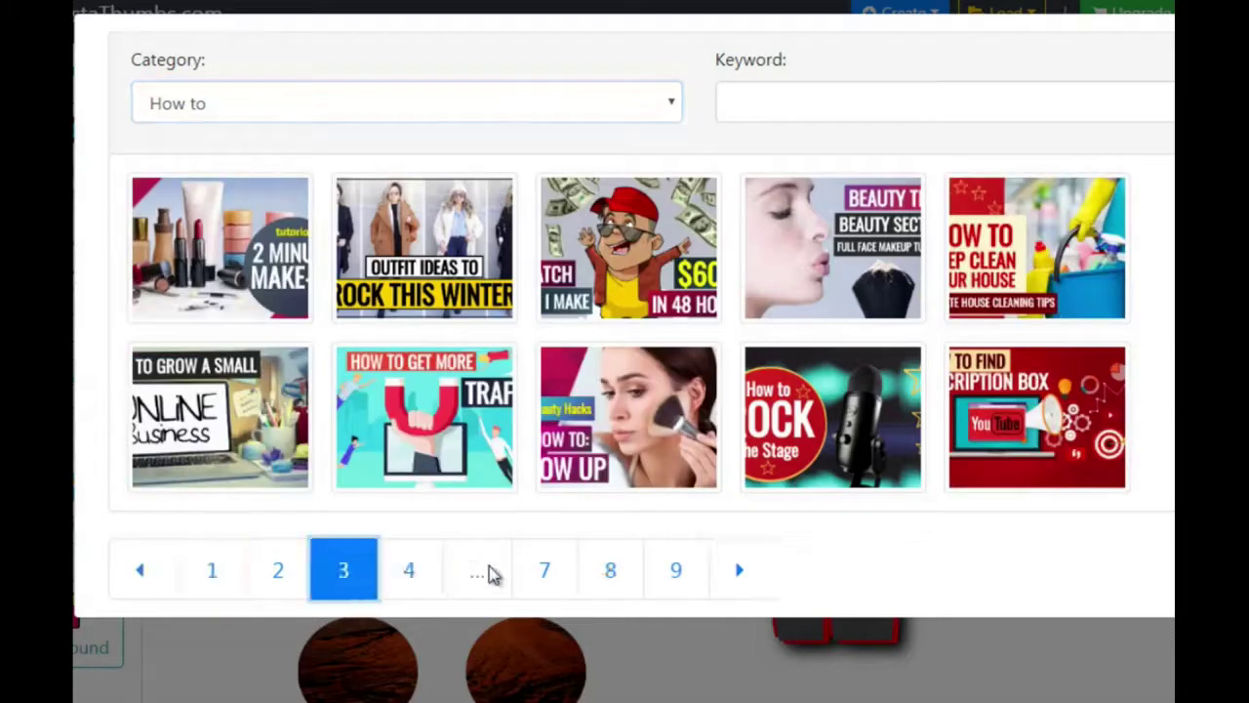